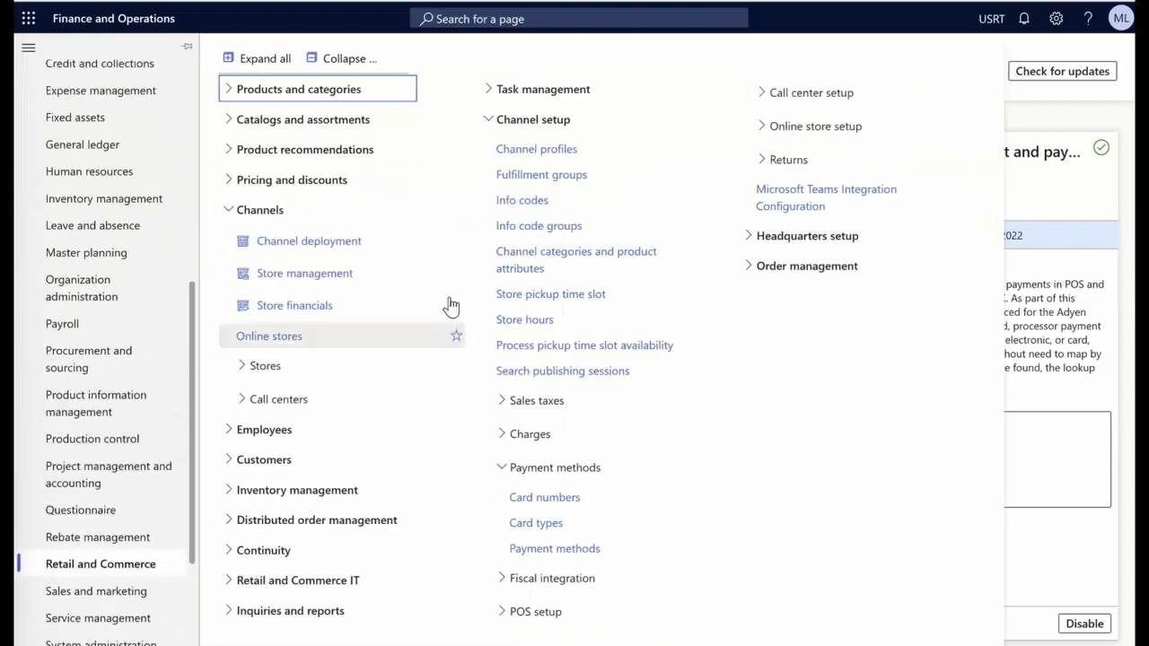
Collapse the Retail and Commerce module list and open Card types from the payment methods in Channel setup
drag(336, 63, 347, 72)
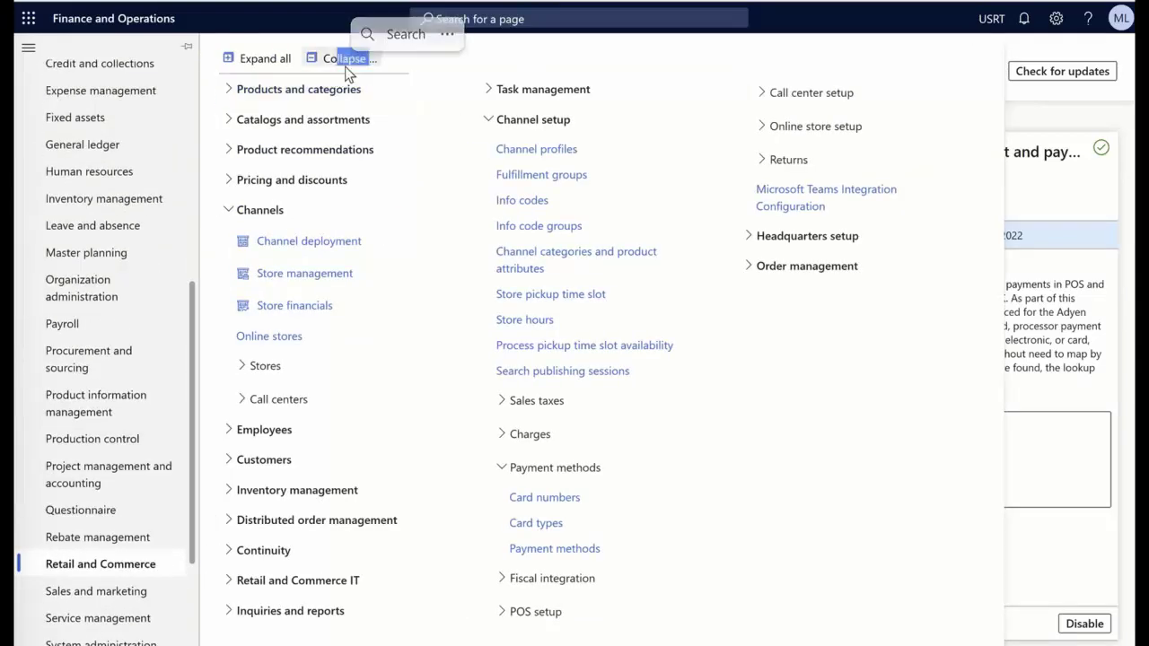
click(316, 63)
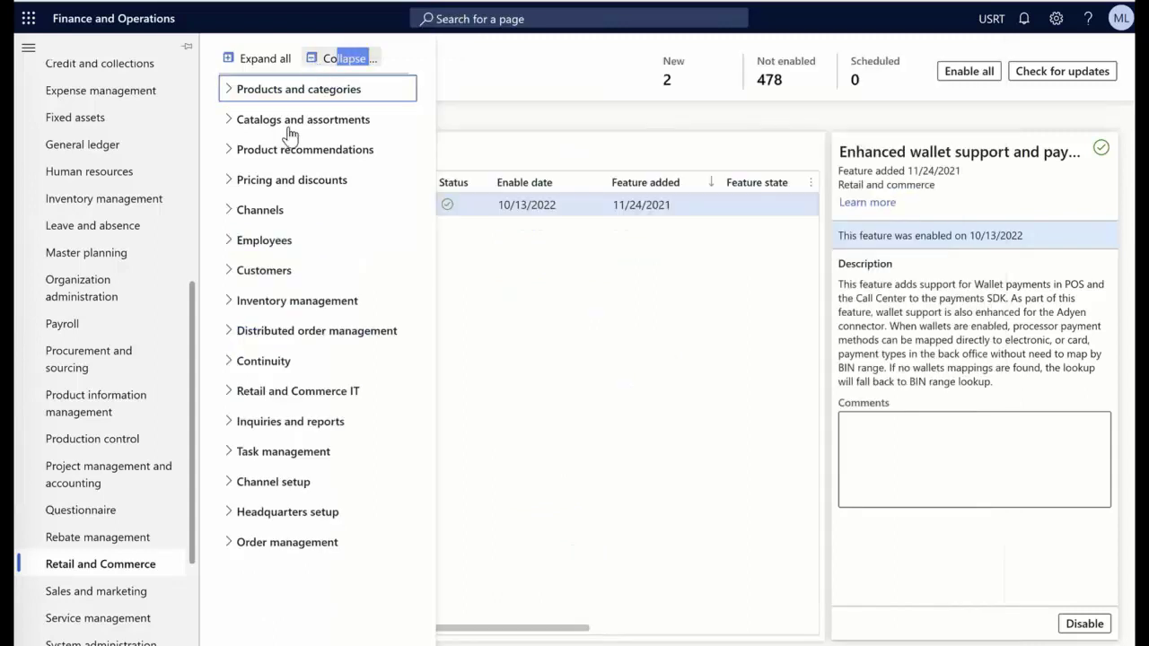
click(277, 478)
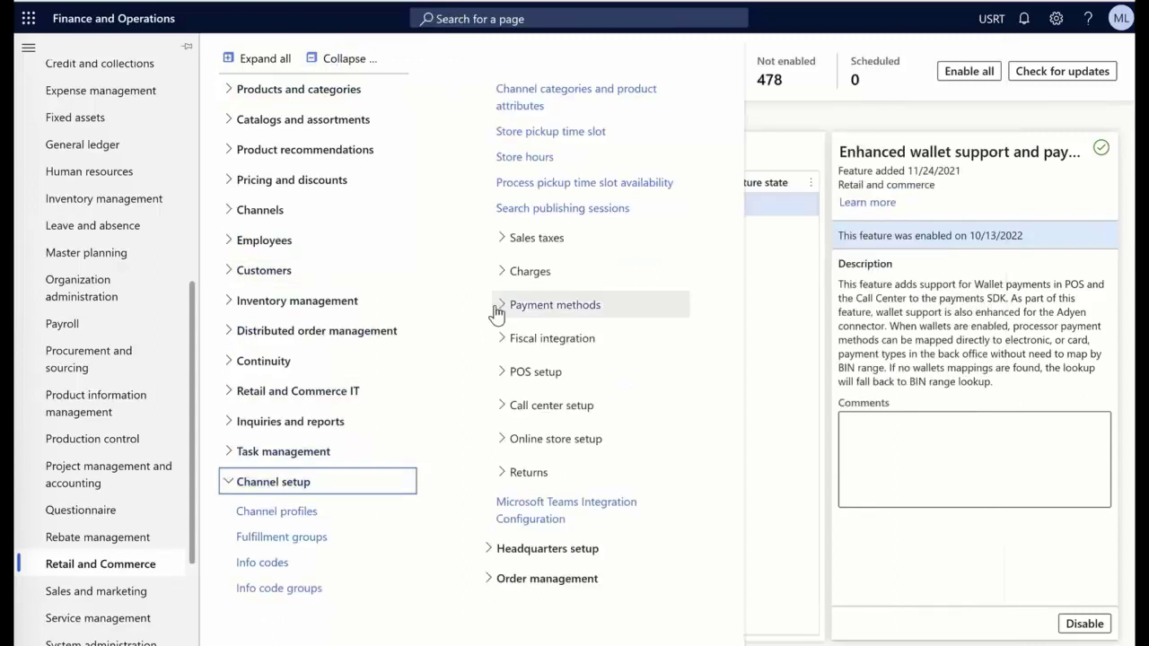
click(497, 310)
click(552, 369)
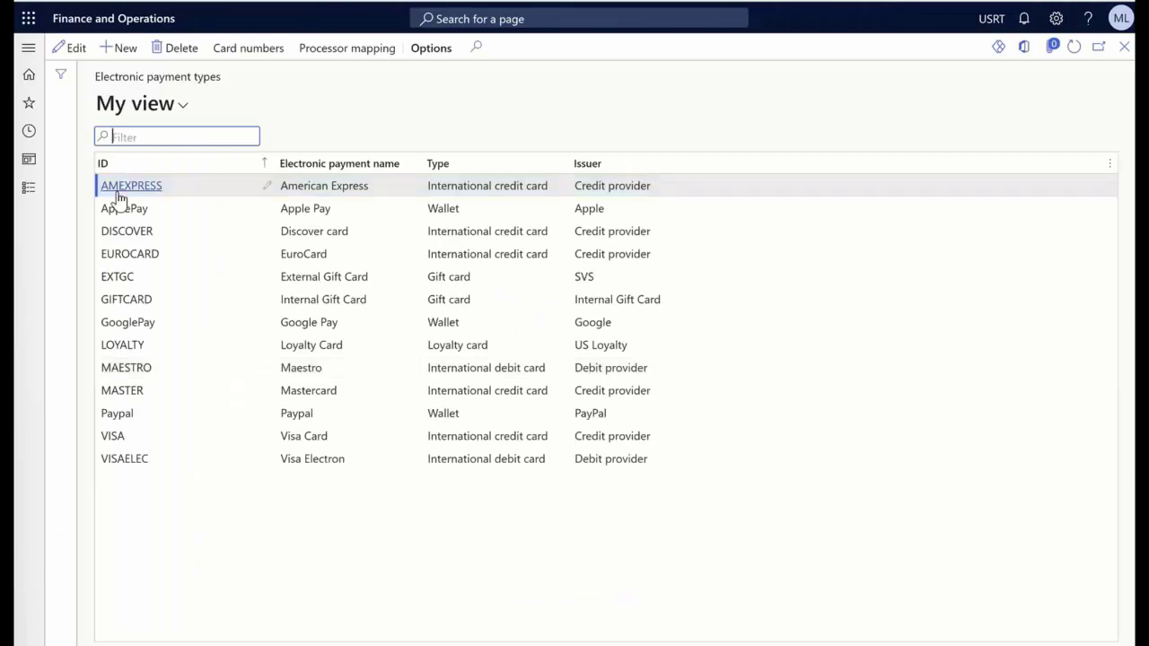
Review the ApplePay card type's processor mapping, comparing unmapped and mapped processor payments, and close the electronic payment types
click(131, 214)
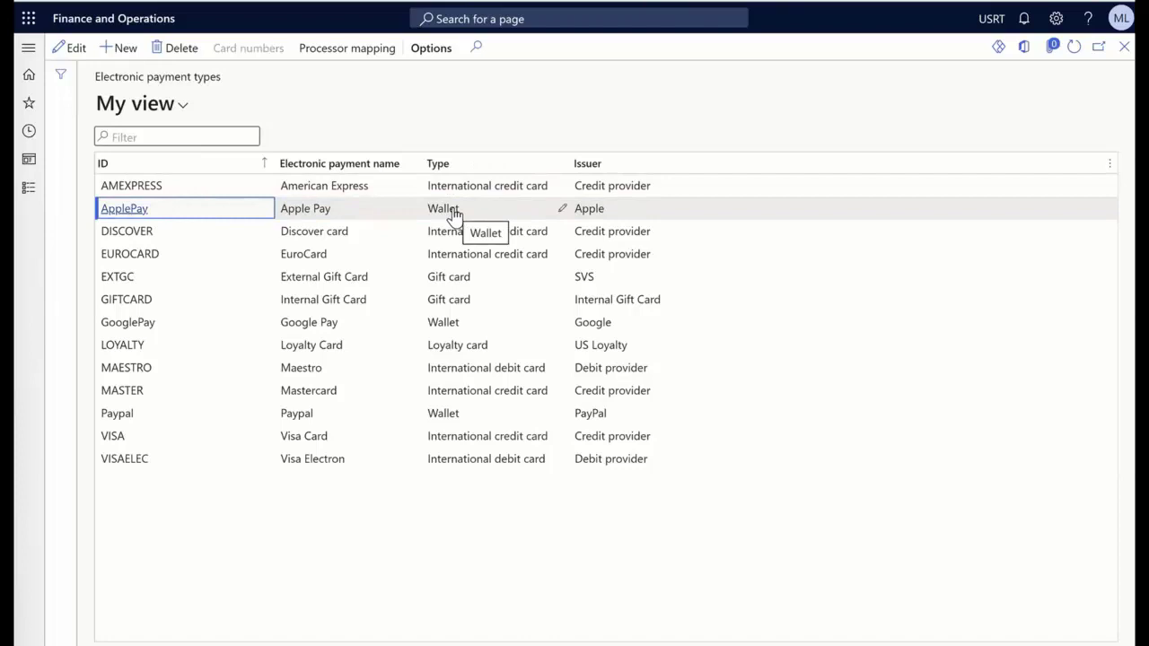
click(373, 54)
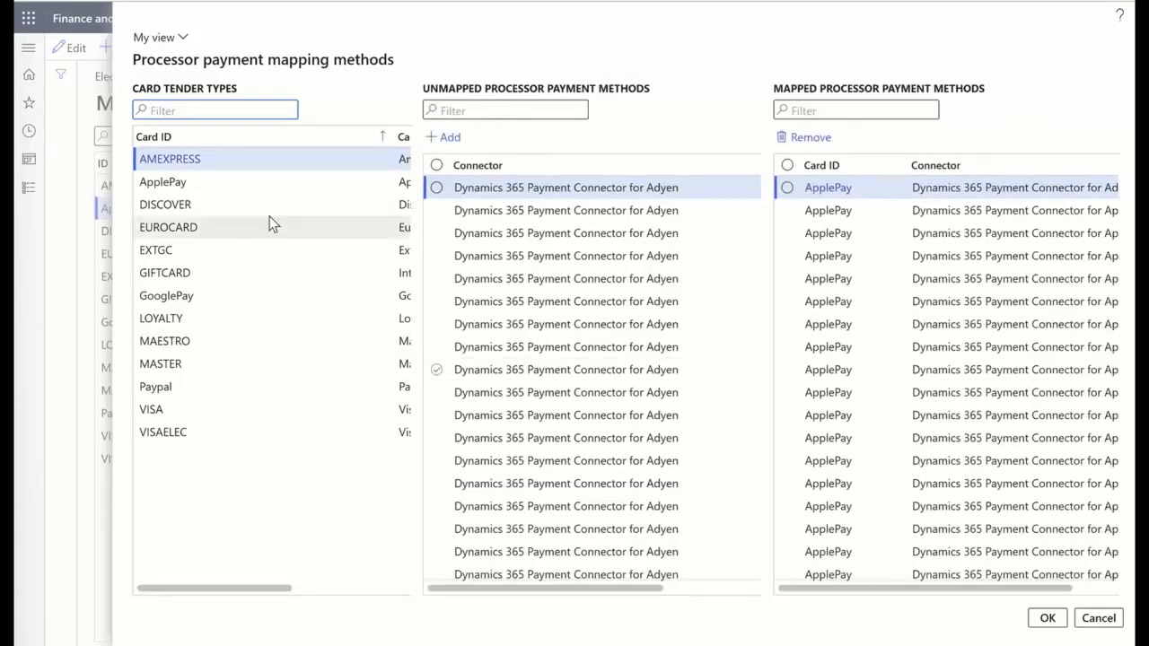
click(249, 184)
drag(557, 590, 692, 577)
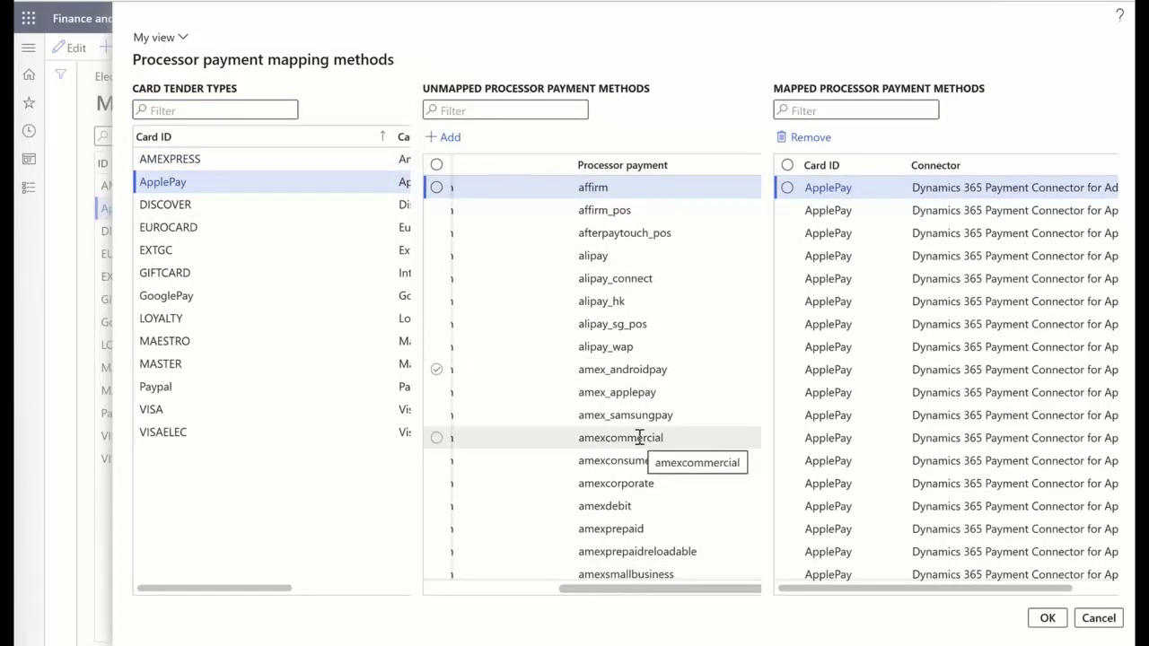
drag(656, 590, 632, 593)
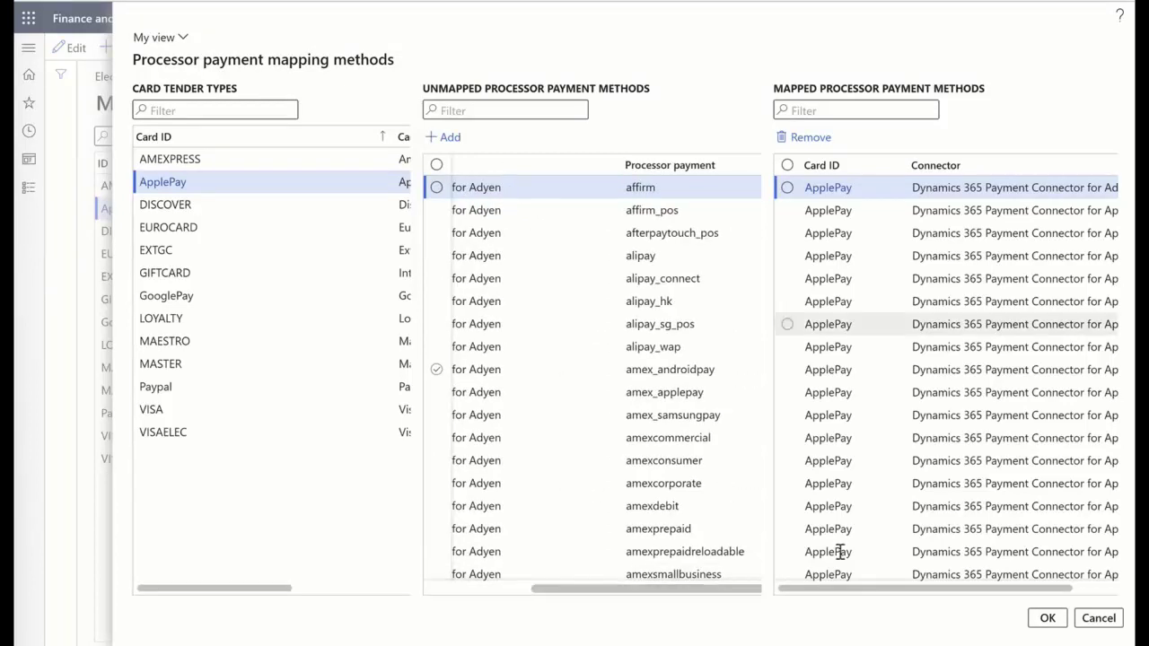
drag(851, 586, 1006, 595)
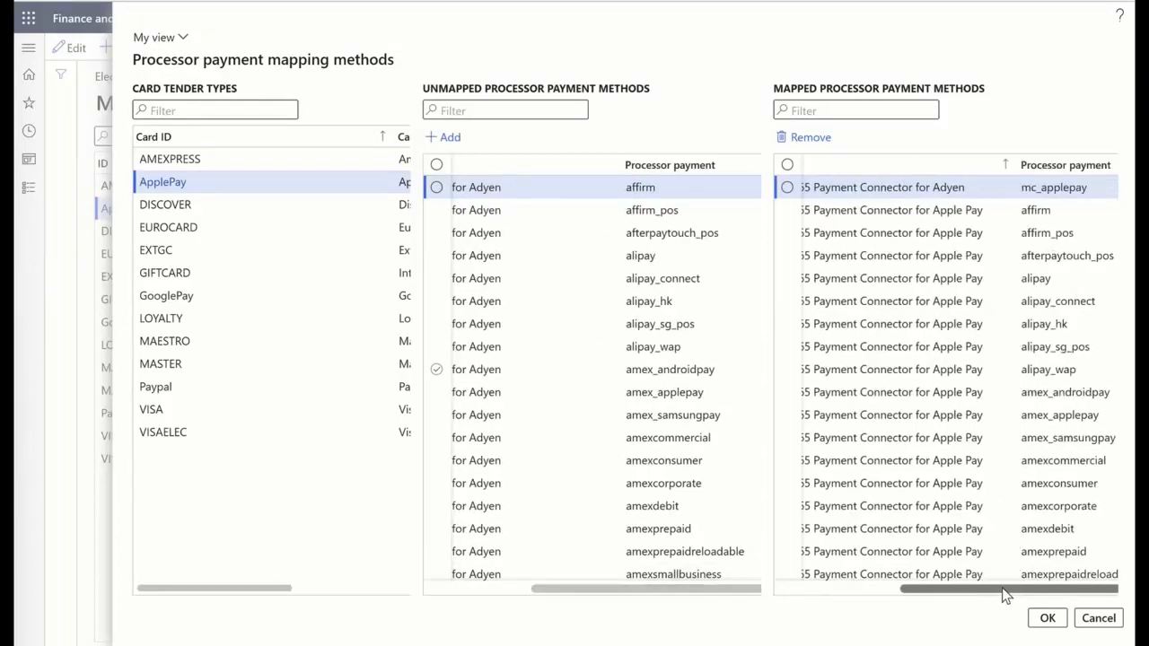
click(1048, 619)
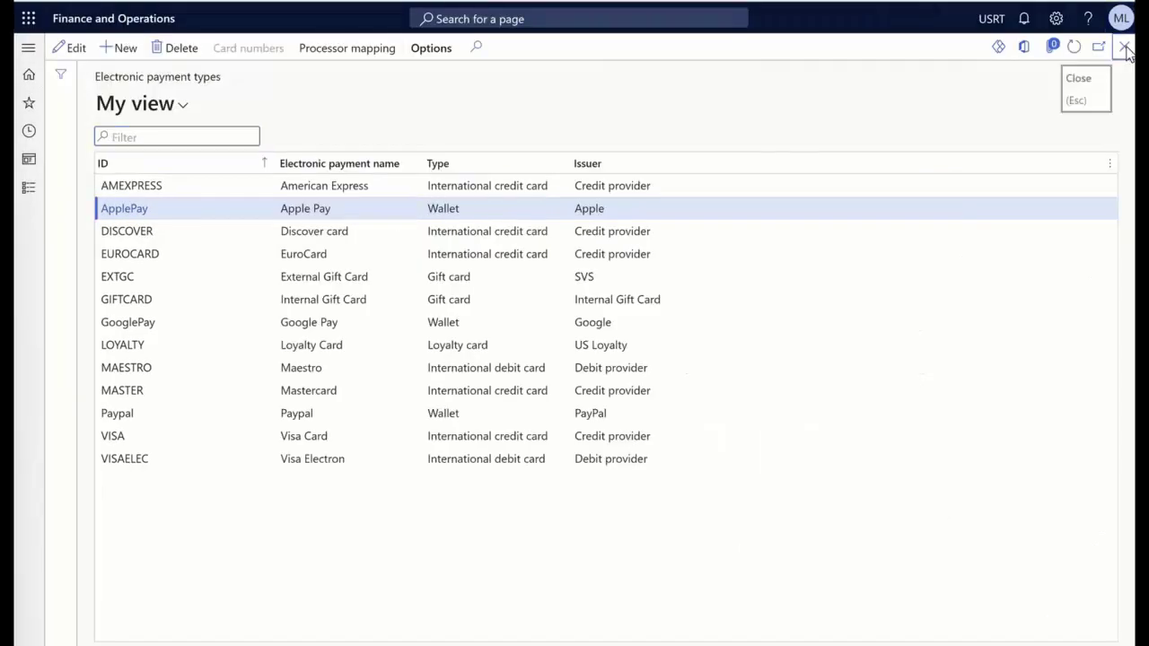
click(1125, 49)
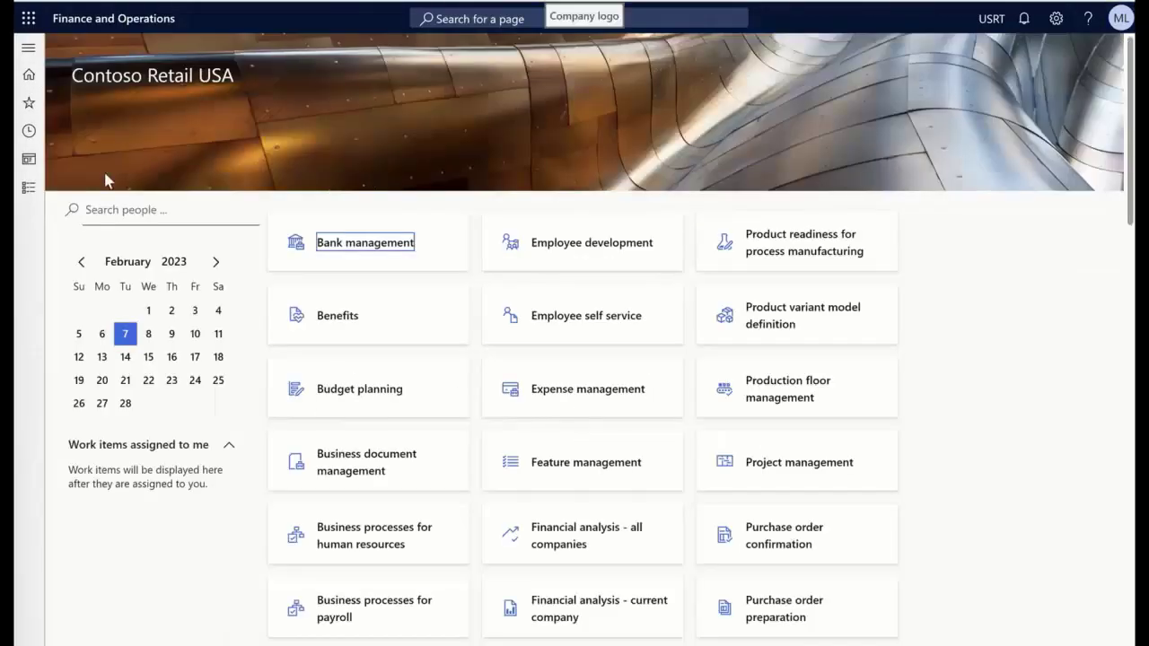
Open the Fabrikam extended online store record from the Retail and Commerce online stores list
click(31, 197)
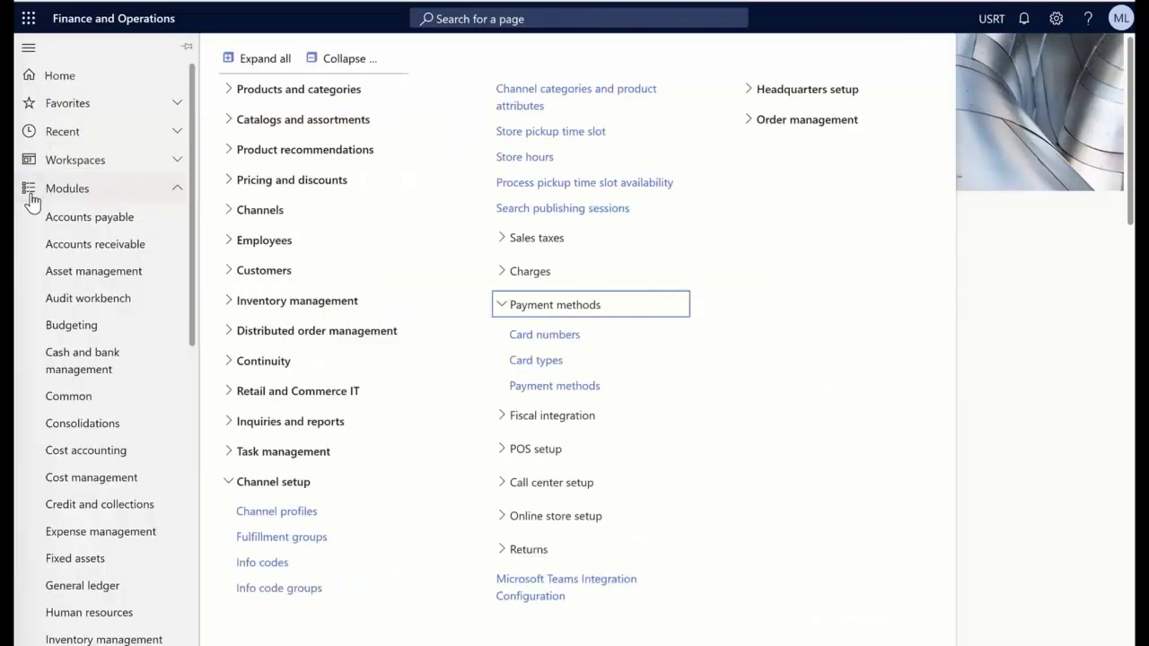
click(254, 214)
click(283, 336)
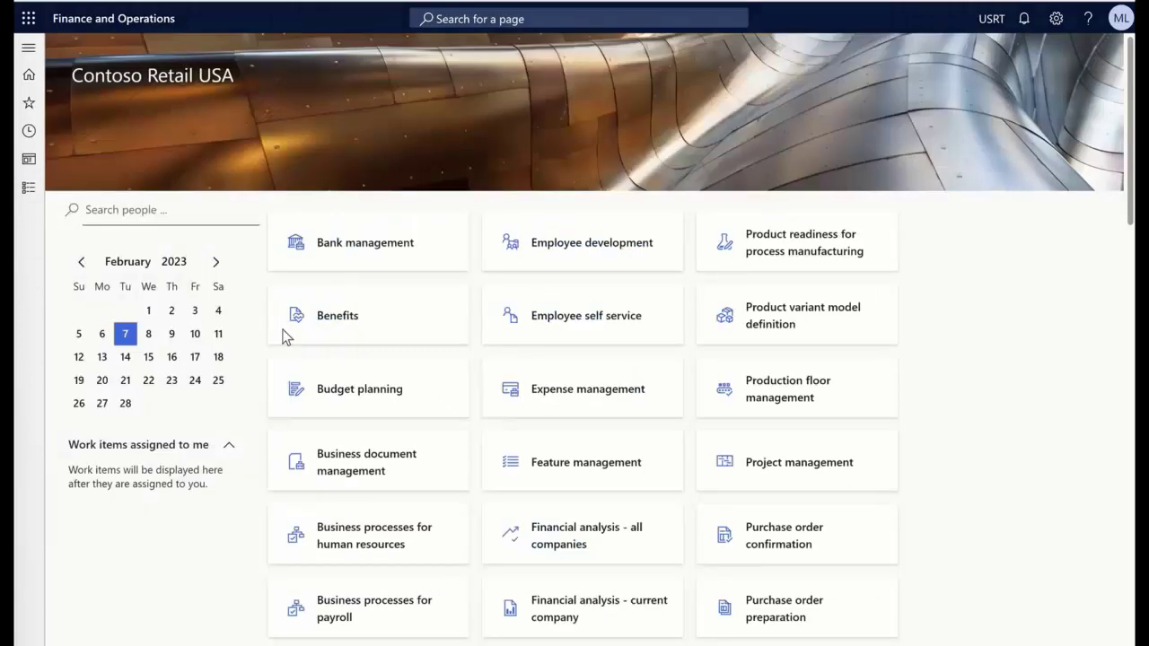
click(155, 348)
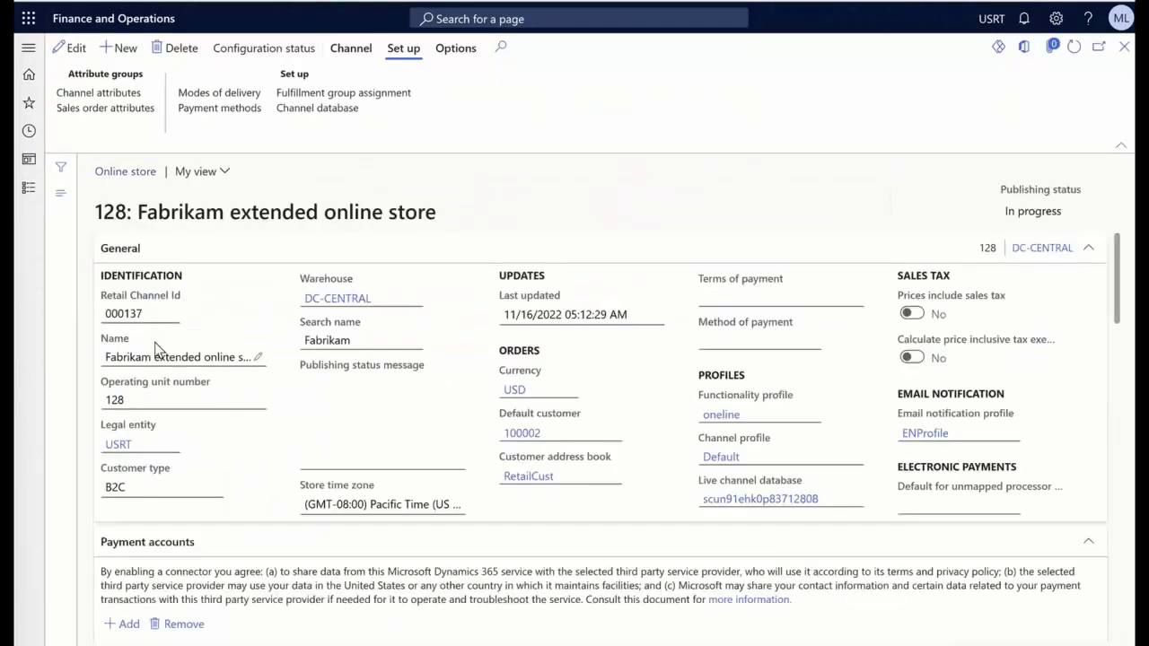
Examine the store's payment accounts, checking the Adyen connector and the Apple Pay connector's settings down to Supported Tender Types
scroll(261, 391, down, 4)
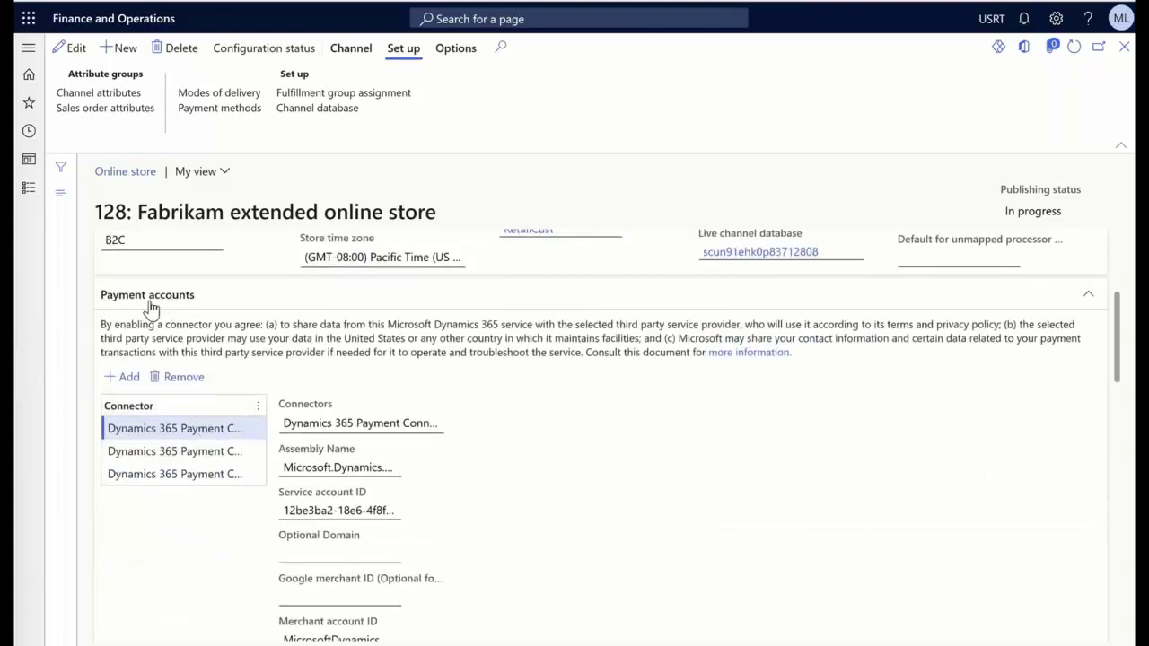
click(186, 473)
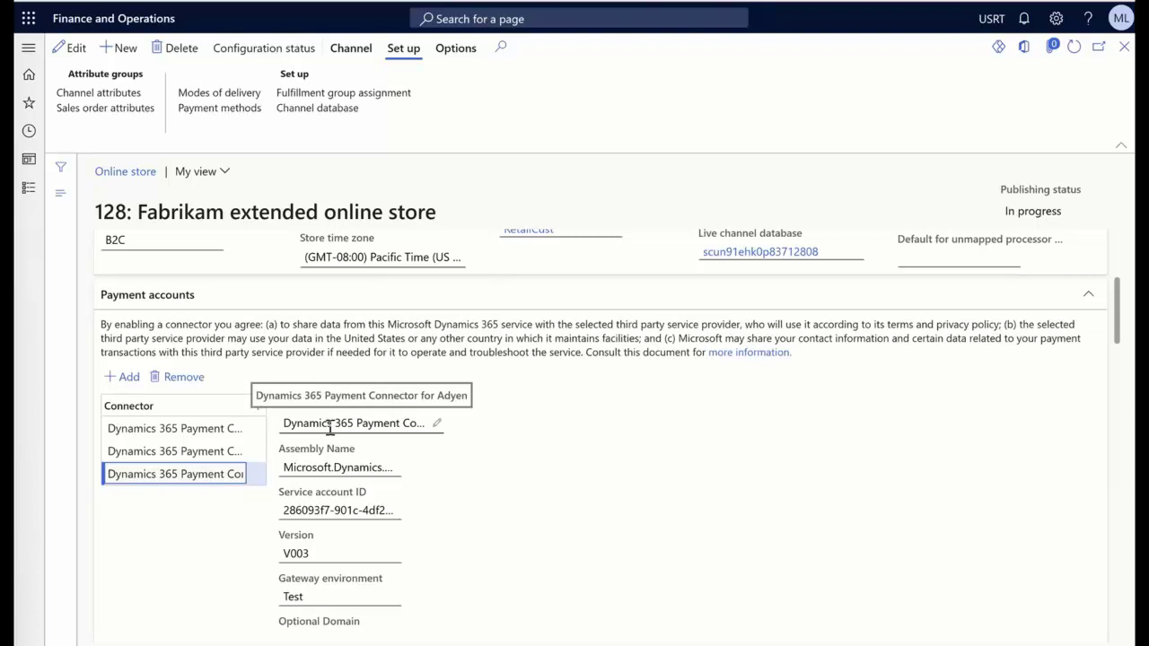
click(180, 451)
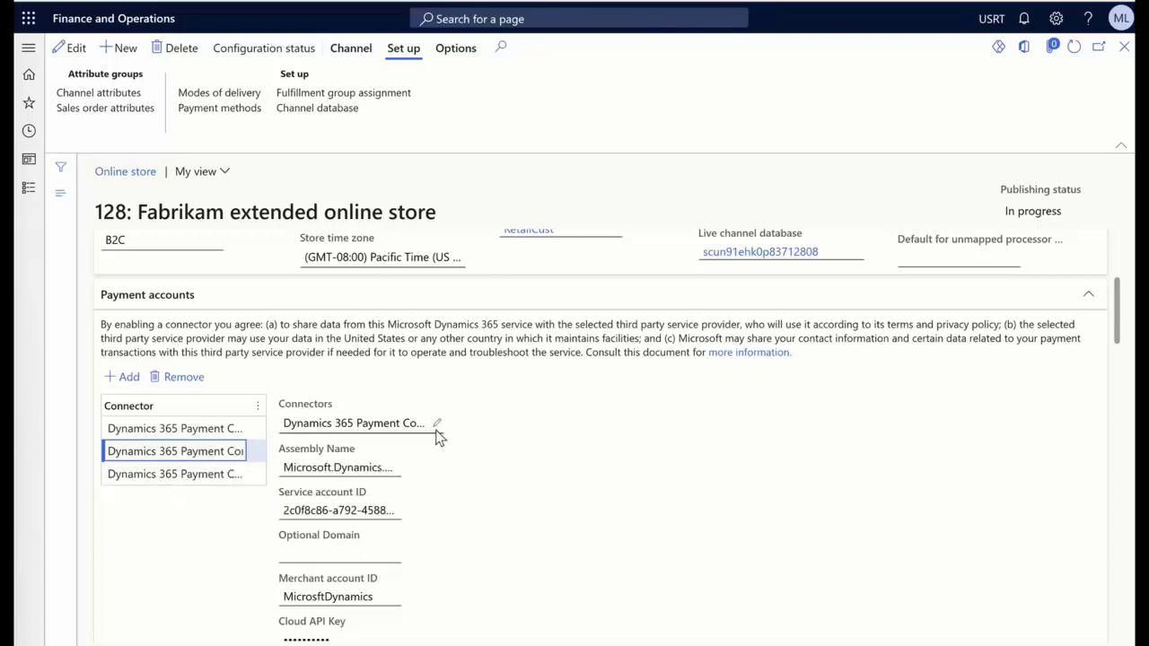
scroll(450, 489, down, 5)
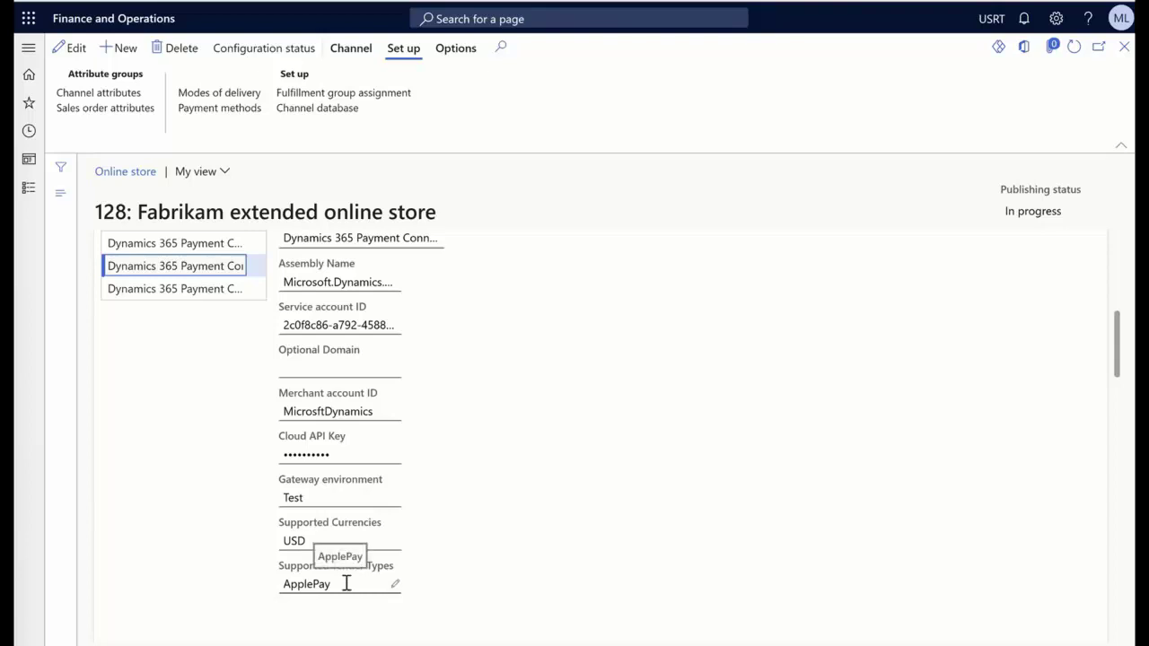
scroll(200, 440, up, 3)
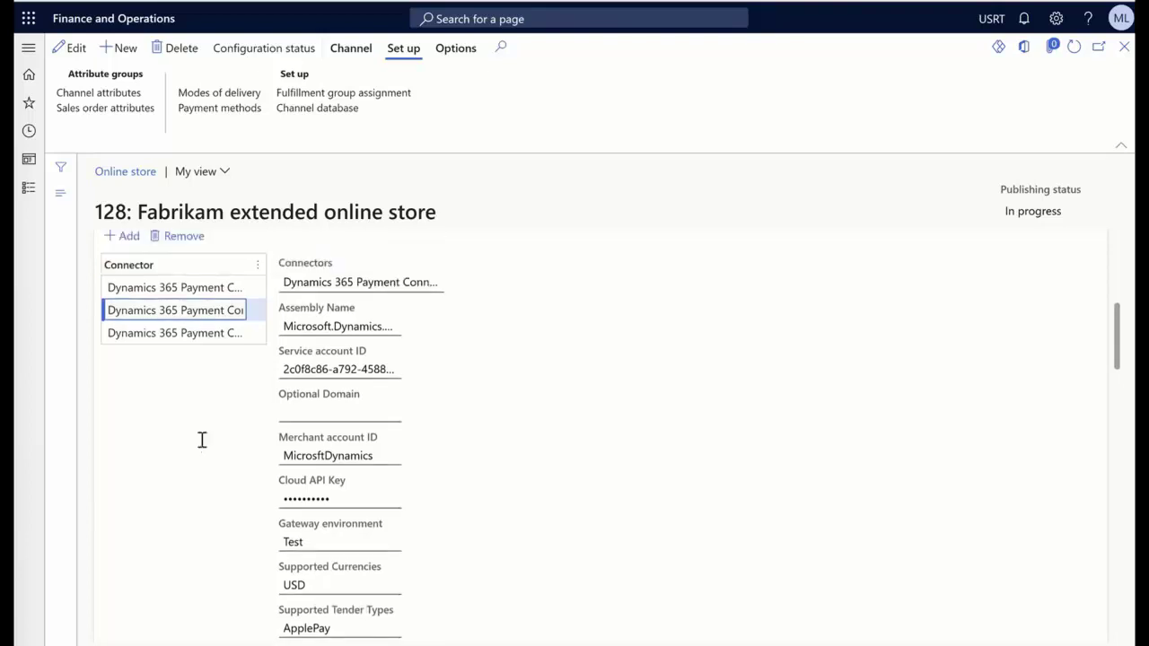
Open the online store's payment methods and review the Apple Pay wallet method's connector and posting settings
click(216, 113)
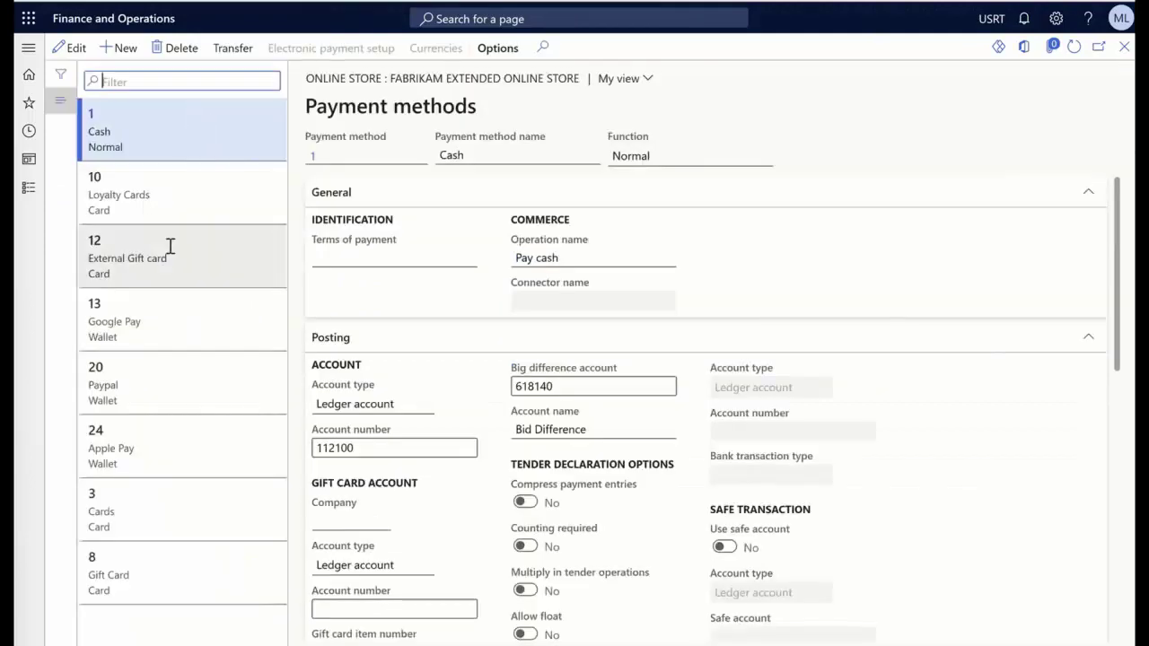
click(188, 445)
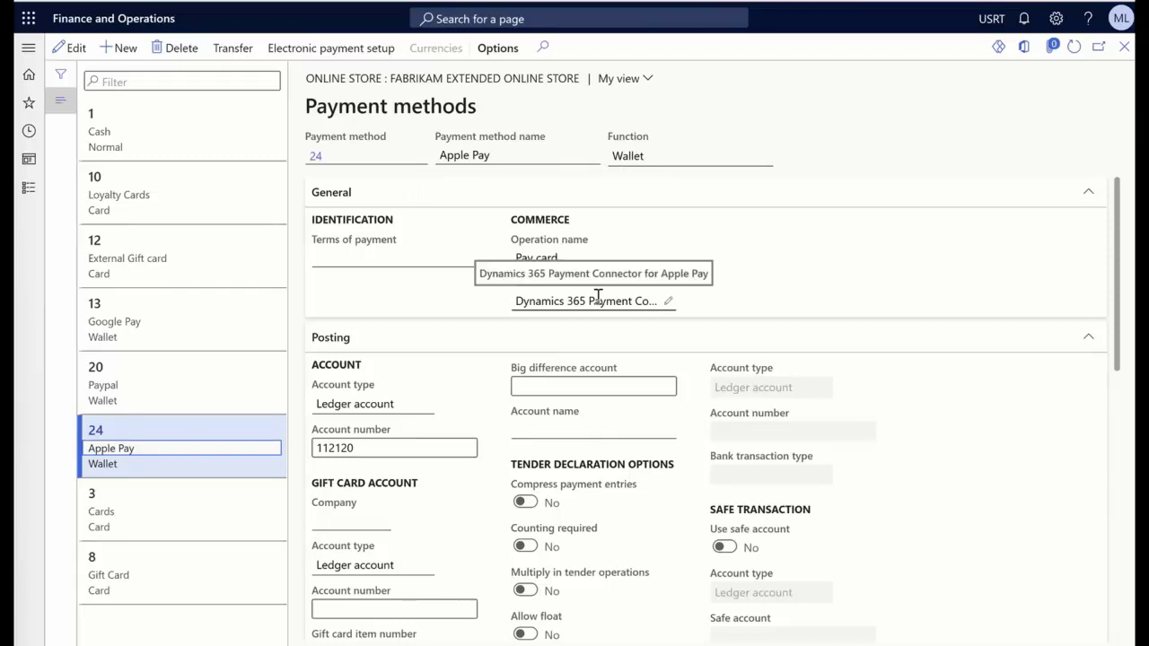
scroll(636, 532, down, 4)
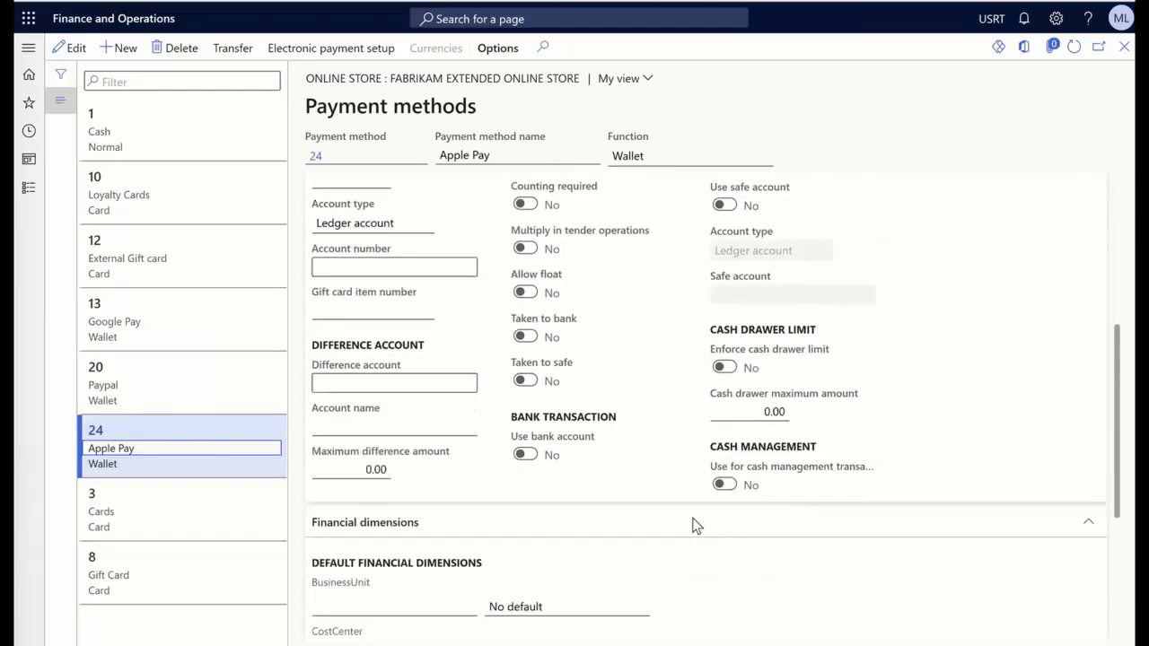
scroll(692, 525, up, 5)
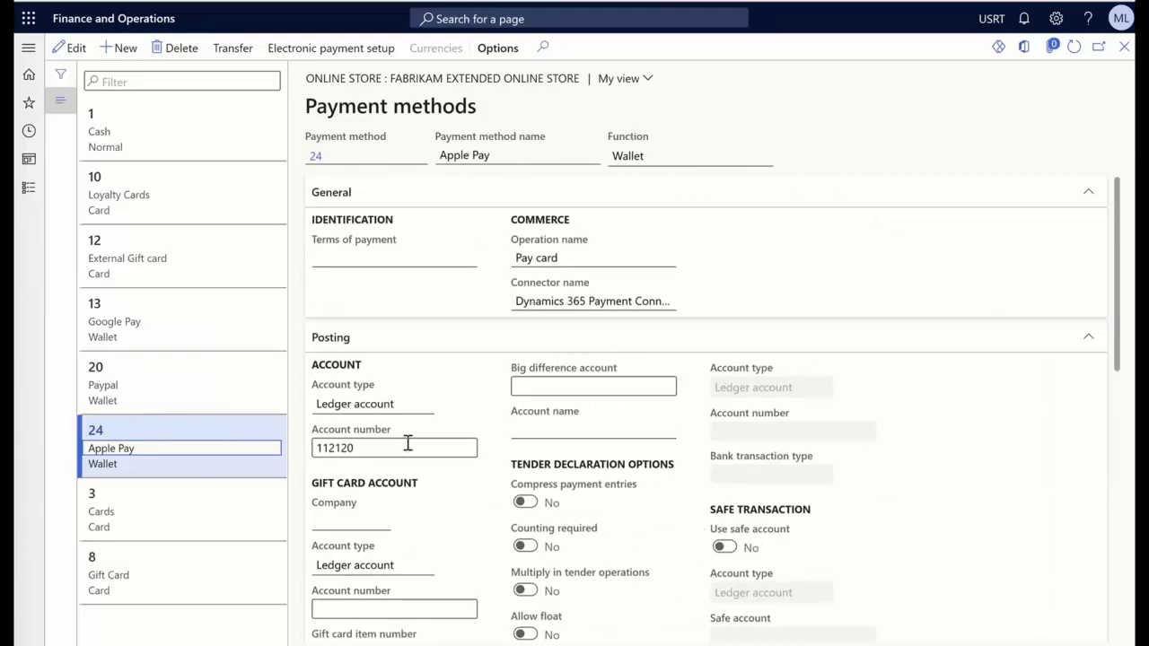
Check Apple Pay's electronic payment setup for the ApplePay ID, and return to the list of online stores
click(381, 53)
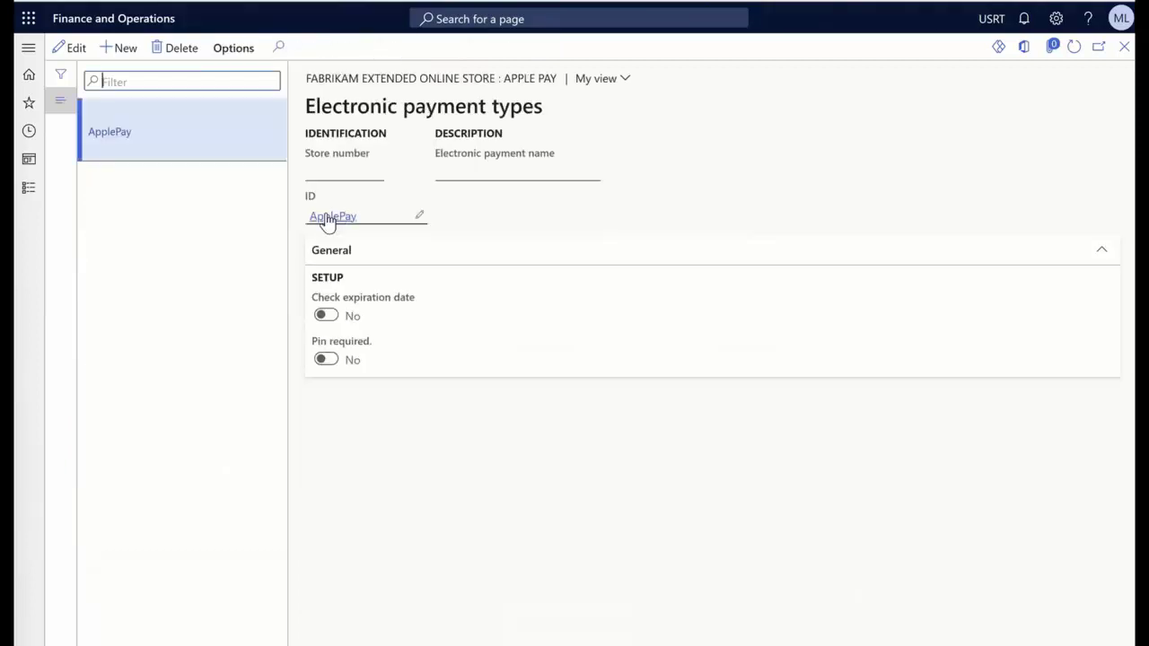
mouse_move(336, 223)
click(1123, 47)
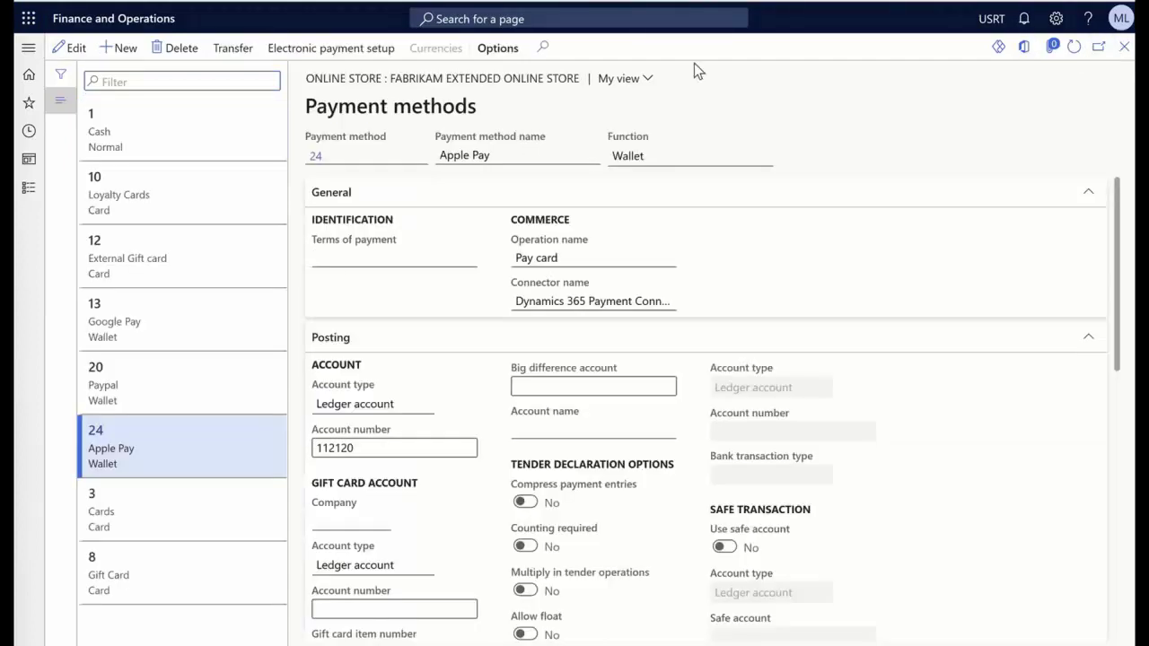
click(1124, 46)
click(1125, 46)
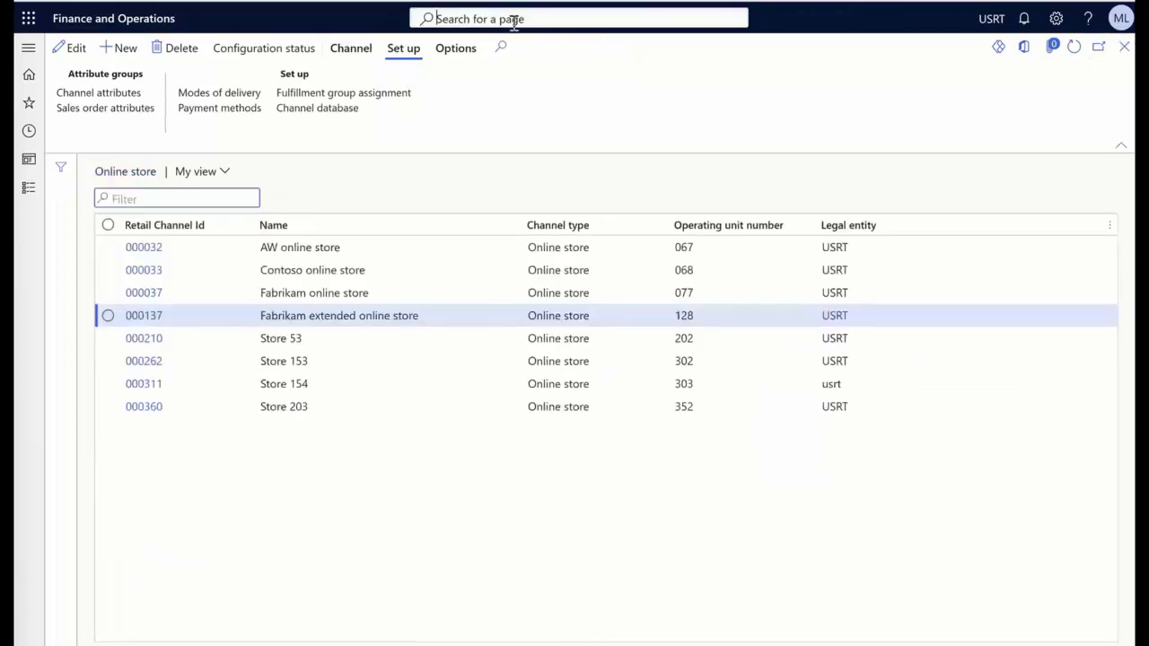
Find the distribution schedule page, filter it for job 1070 (Channel configuration), and close the page
text(distribution)
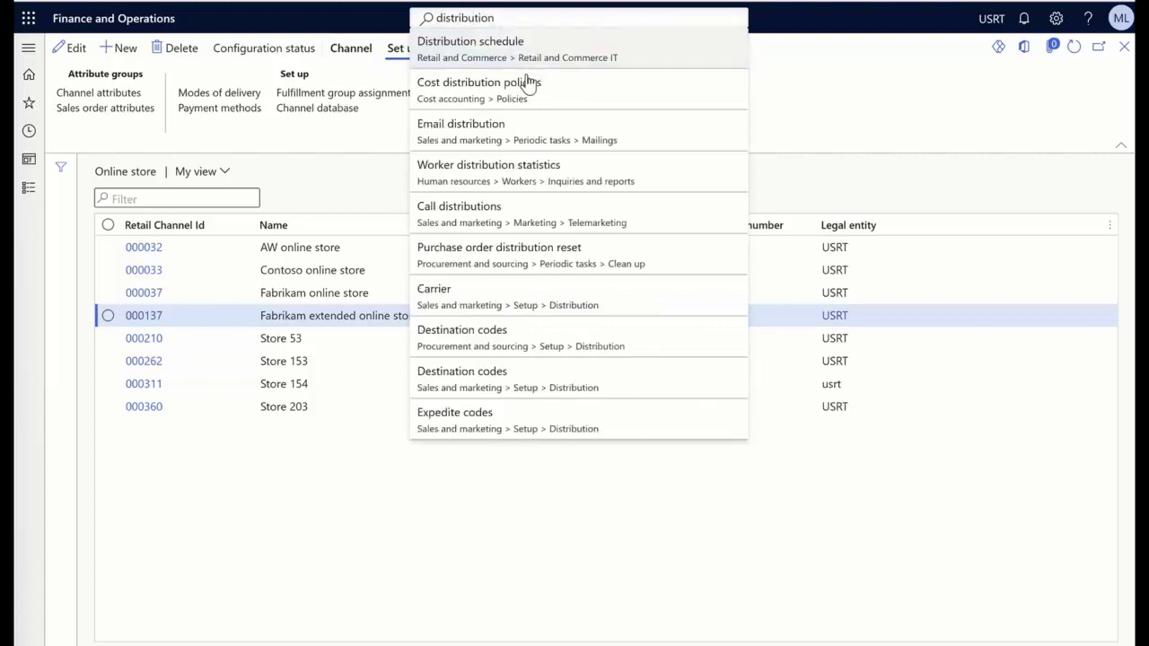
click(492, 54)
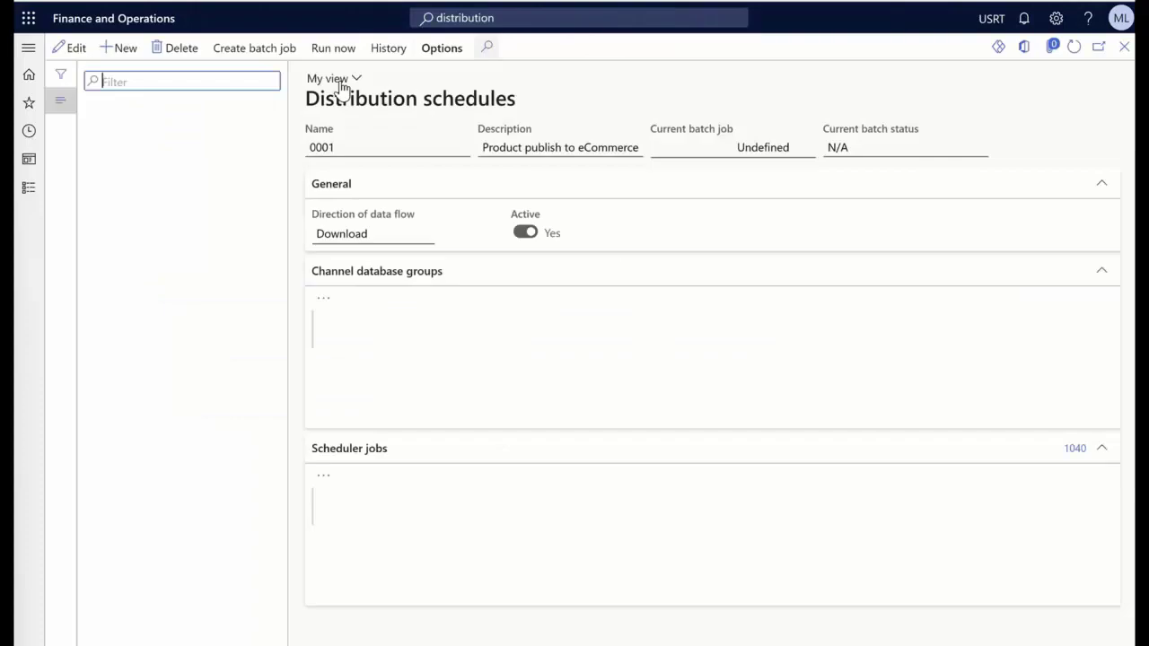
text(1070)
key(Return)
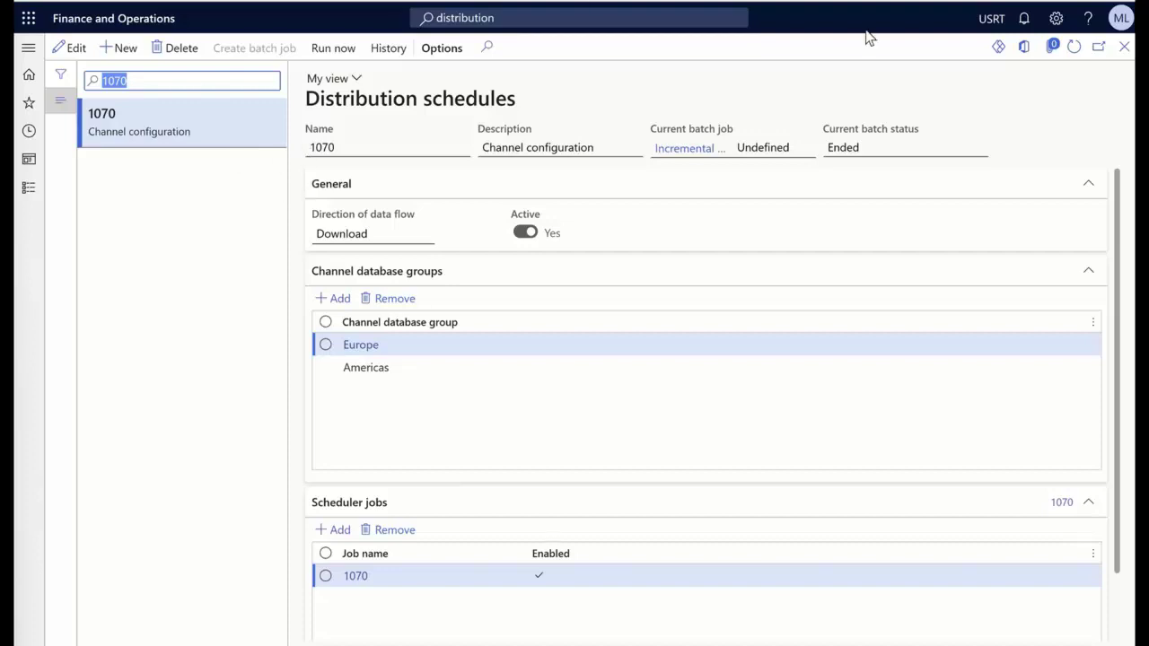
click(1125, 48)
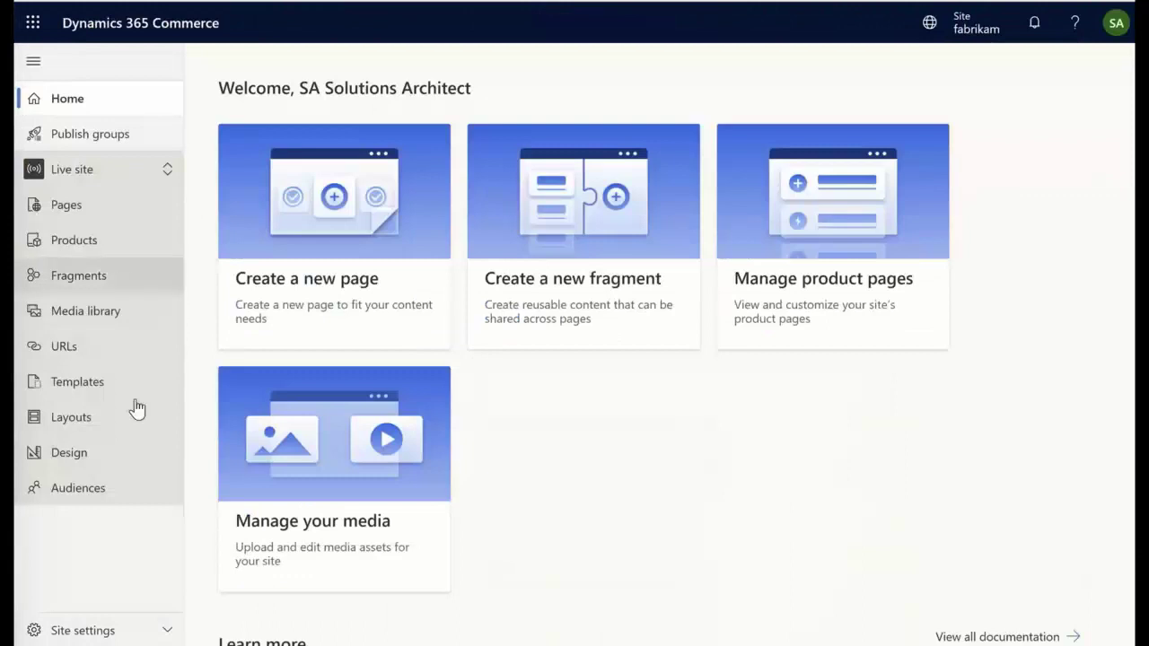
Inspect the apple-developer-merchantid-domain-association.txt URL's assignment as a Media library document, and cancel editing its details
click(84, 351)
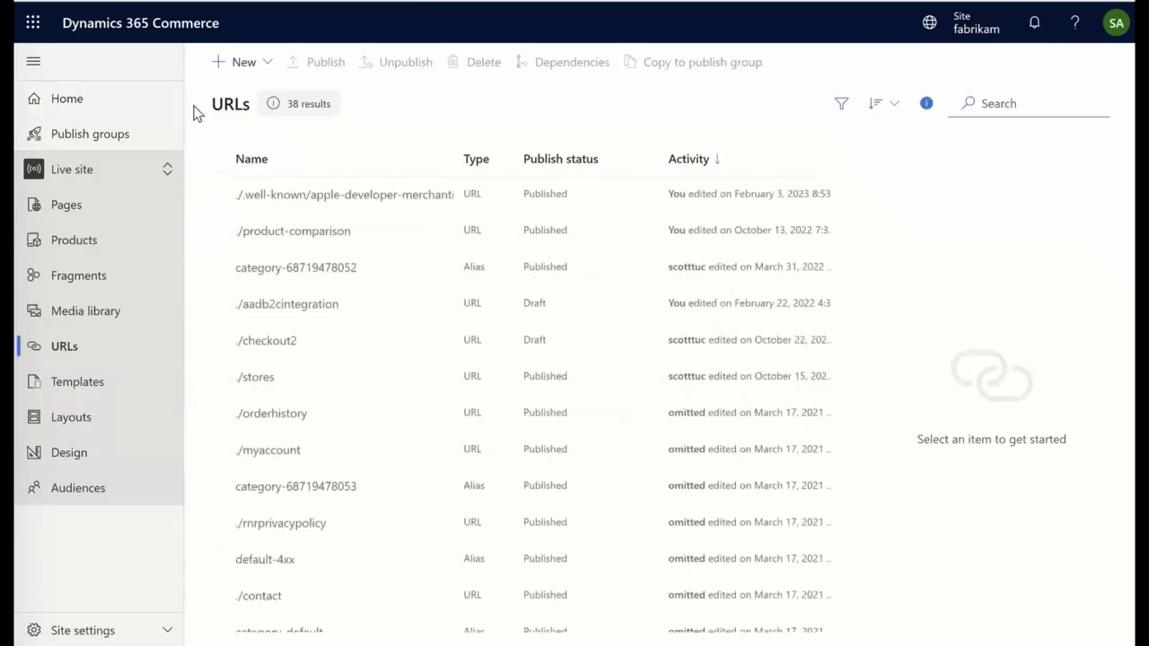
click(329, 196)
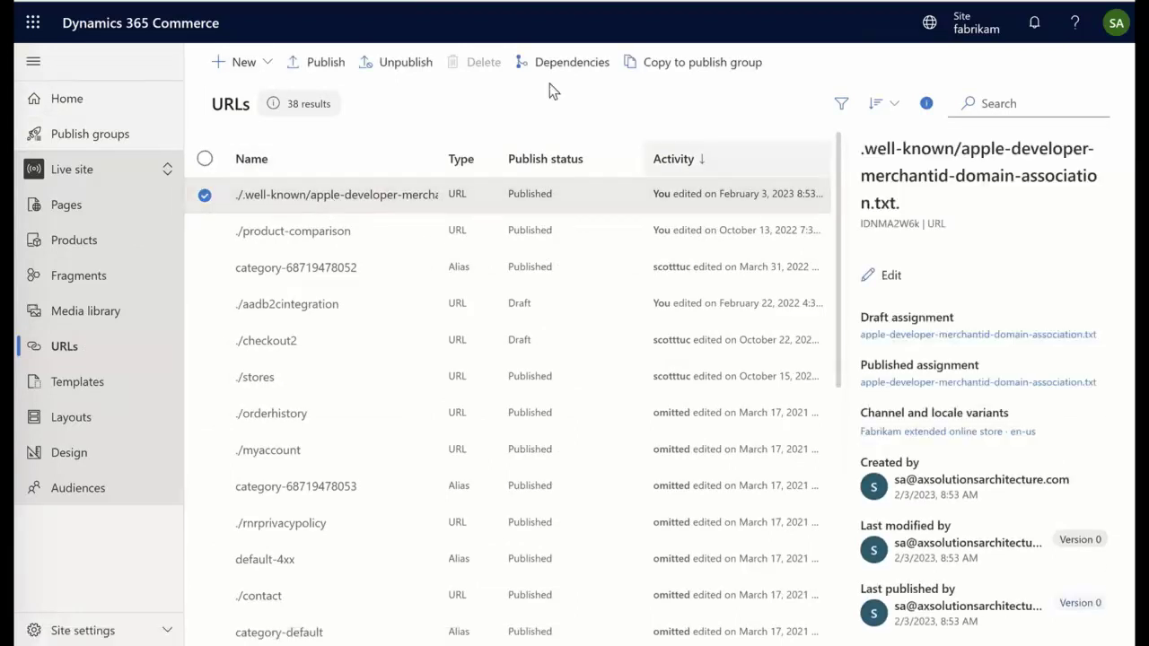
click(882, 276)
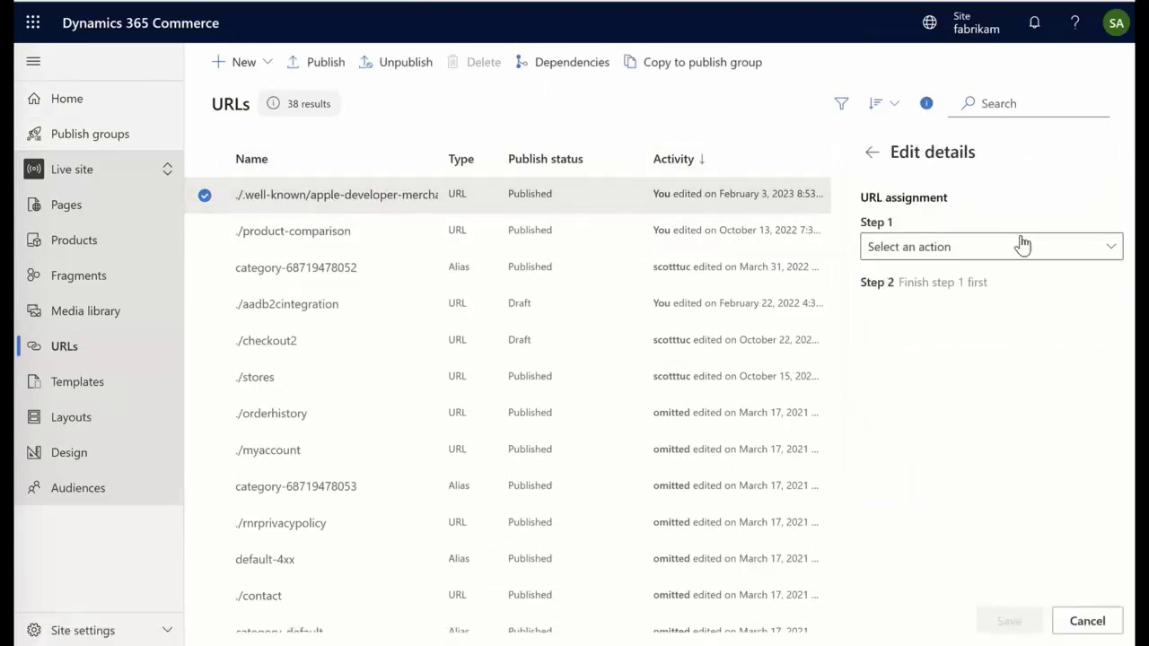
click(1064, 255)
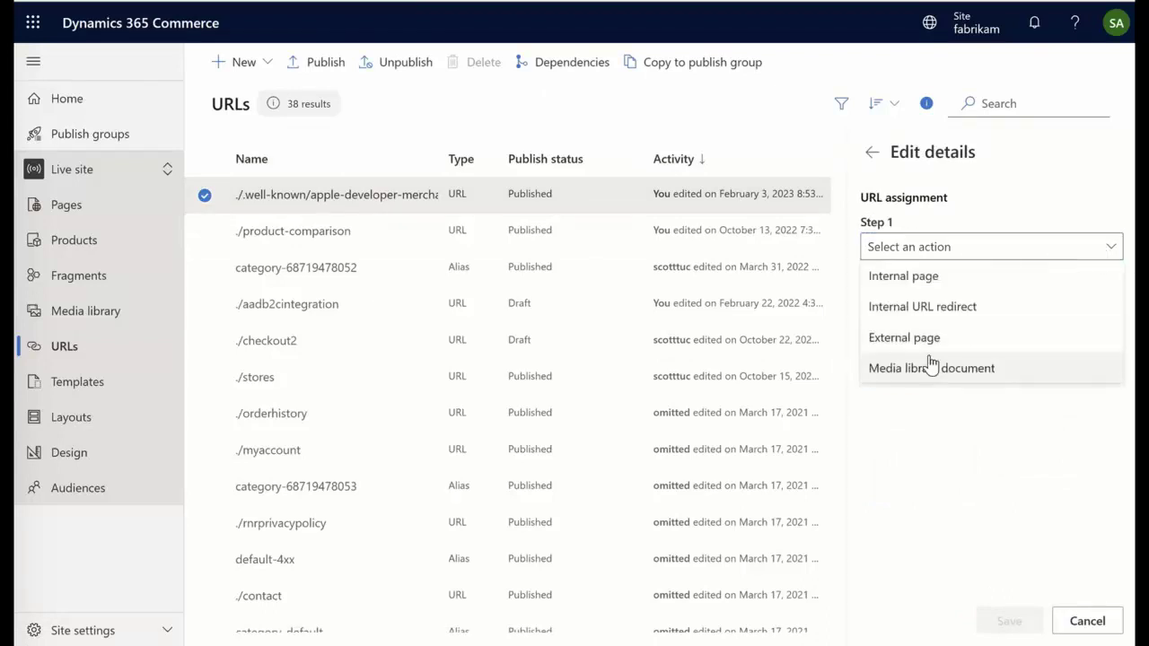
click(964, 370)
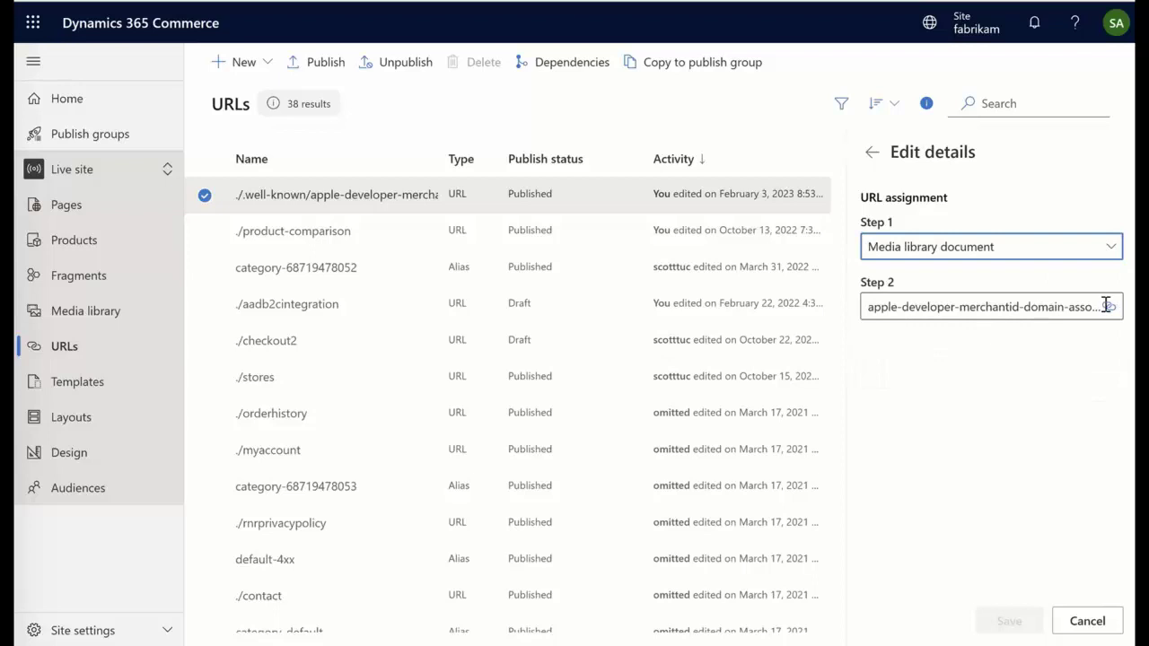
drag(1069, 308, 1126, 322)
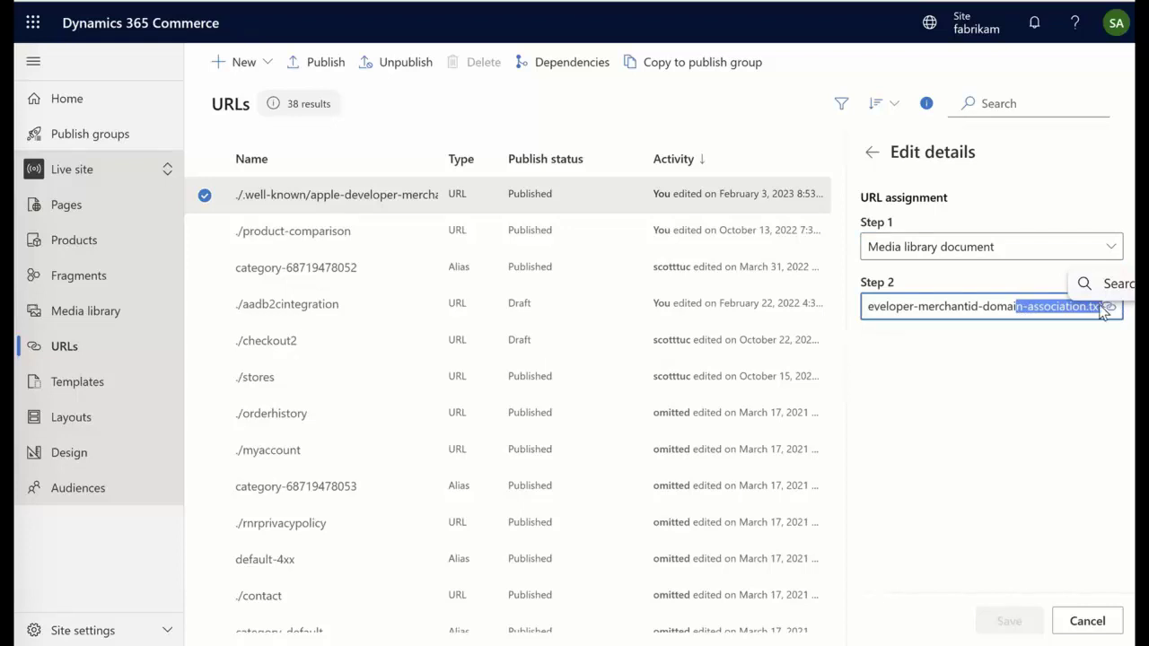
click(1097, 621)
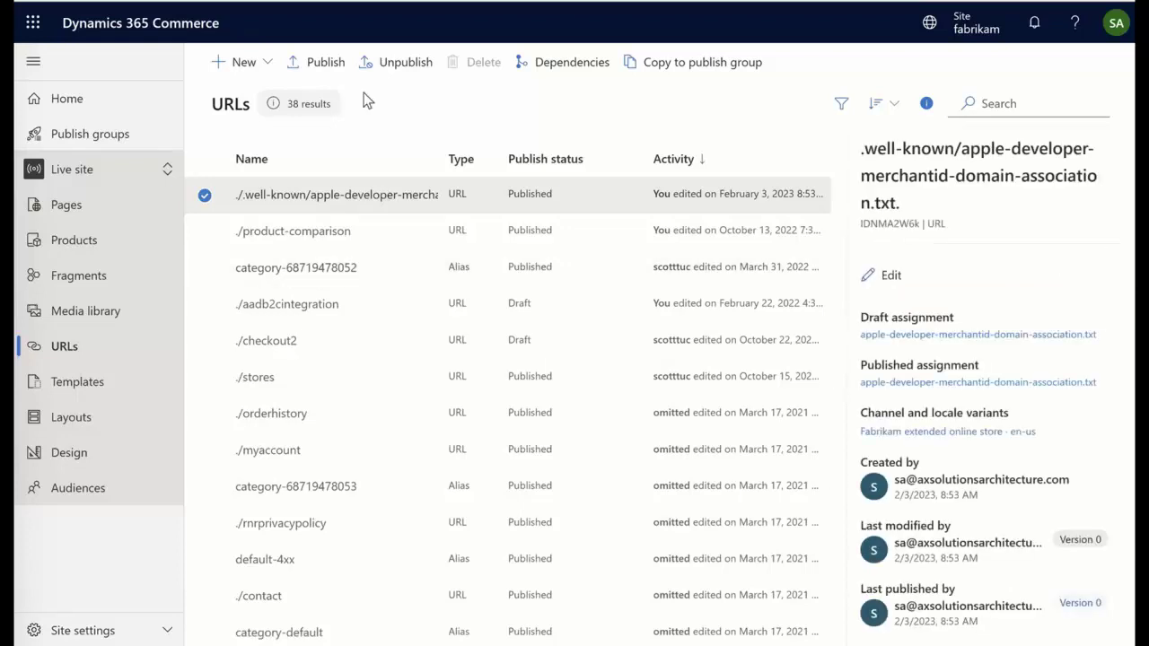
Examine the site extensions' content security policy for the Apple Pay SDK URL under report-uri, connect-src, frame-src, media-src and object-src
click(111, 634)
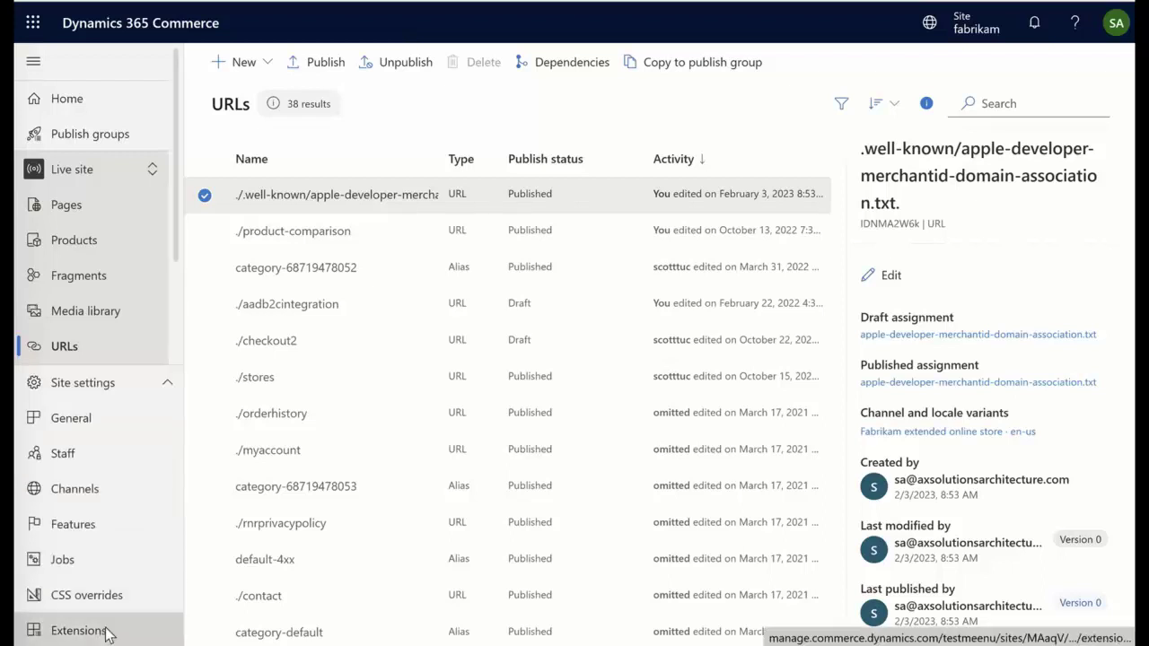
click(106, 634)
click(428, 158)
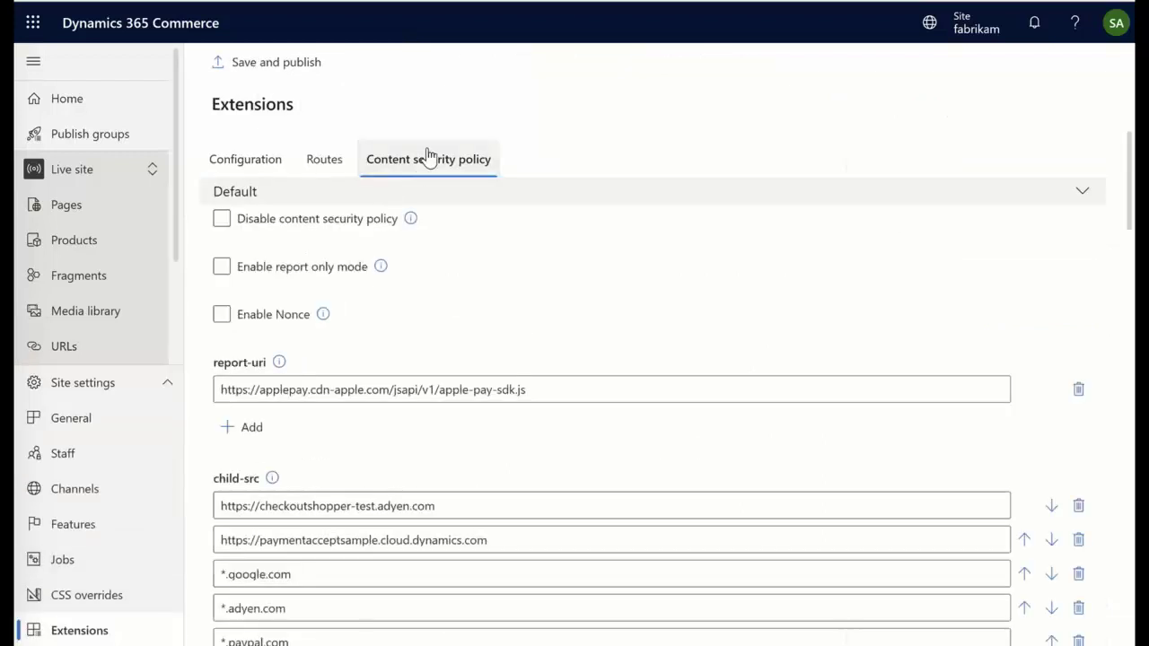
drag(544, 400, 184, 412)
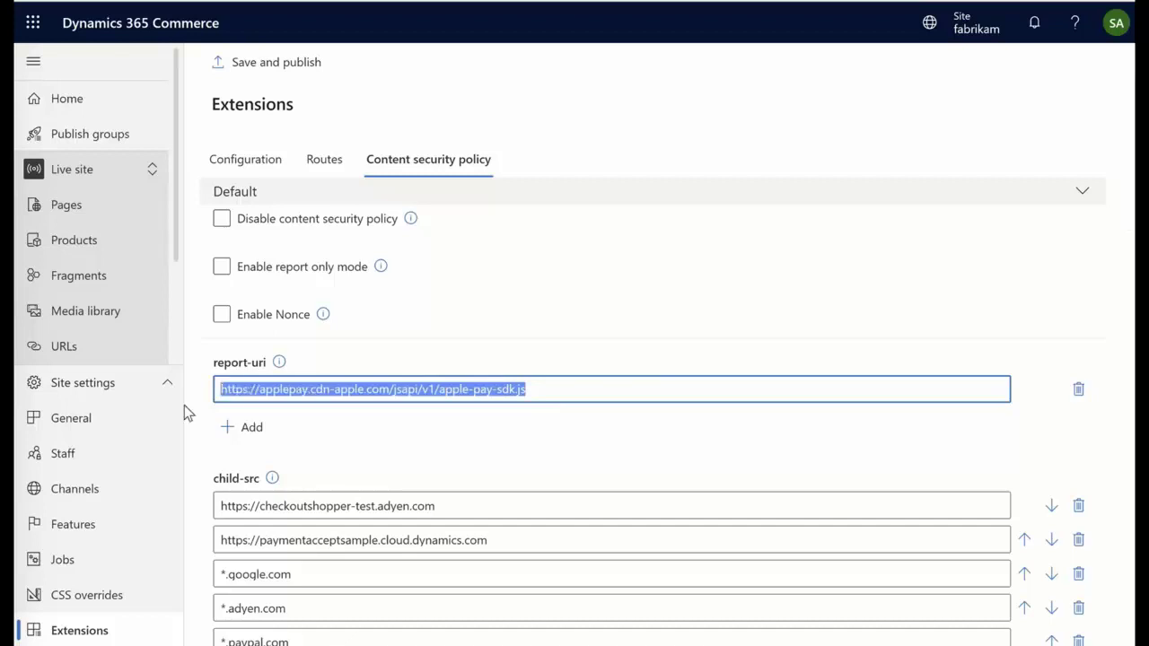
scroll(489, 476, down, 2)
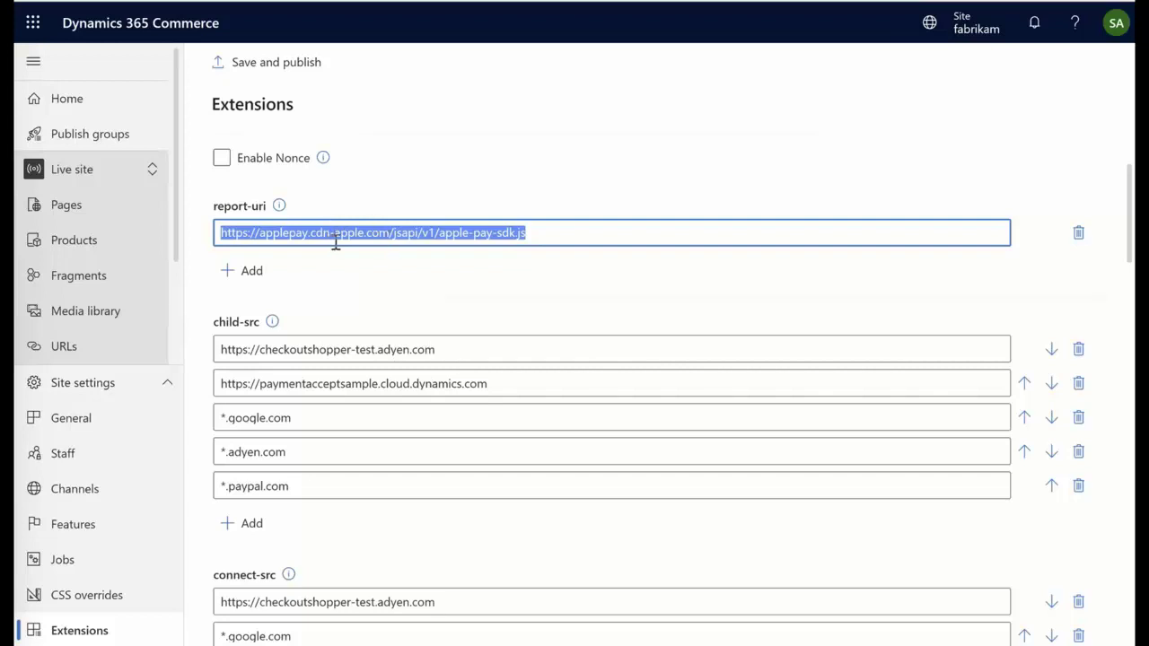
mouse_move(532, 233)
mouse_down()
mouse_move(457, 231)
mouse_move(530, 243)
mouse_up()
scroll(516, 301, down, 3)
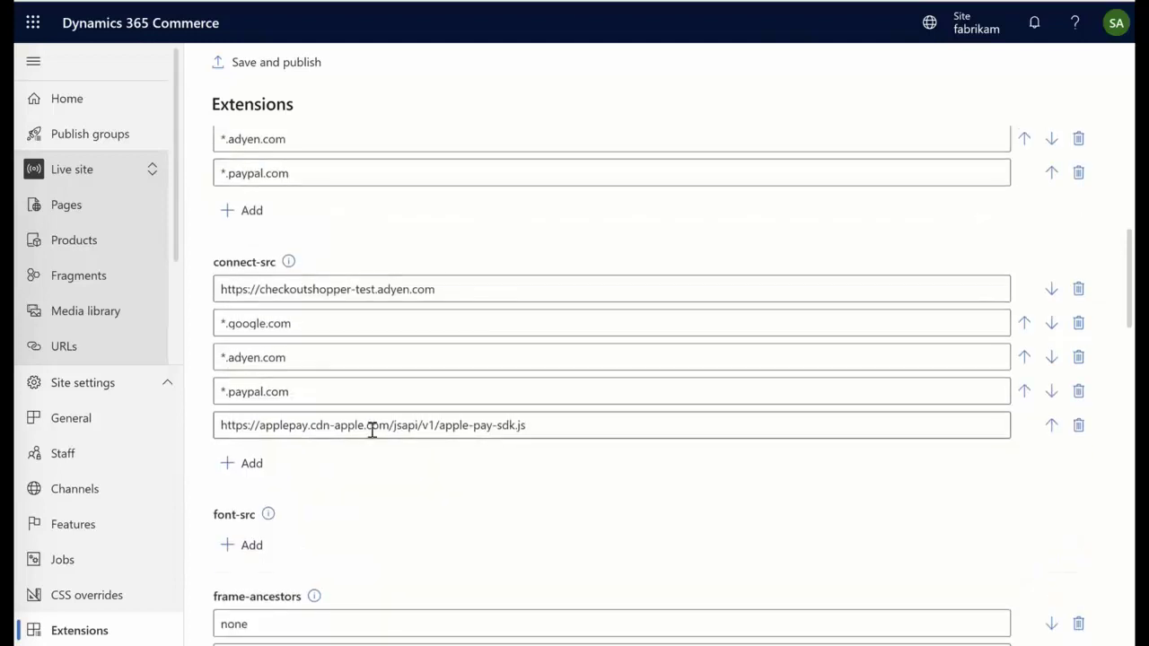
scroll(618, 446, down, 5)
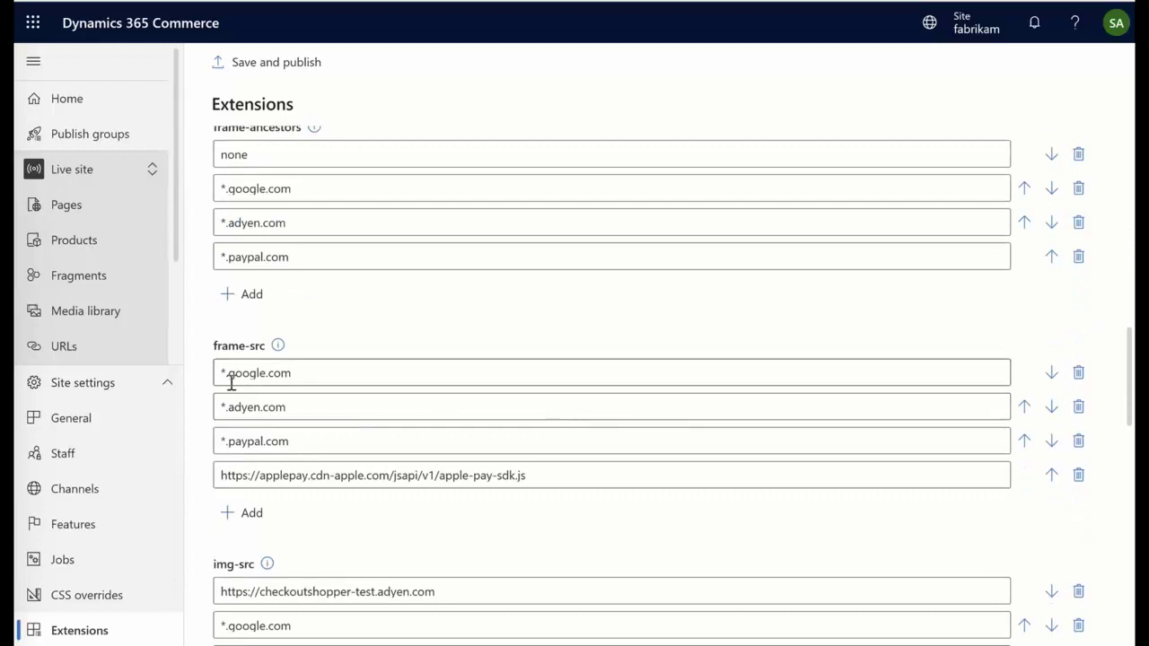
scroll(418, 454, down, 2)
scroll(417, 458, down, 4)
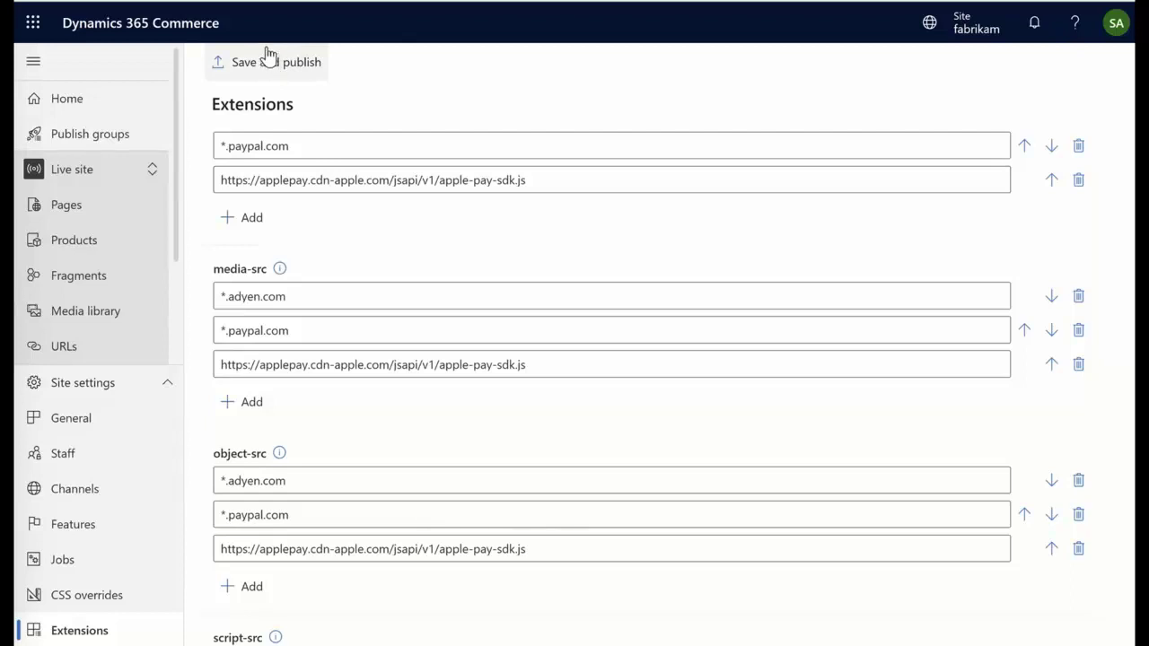
Open the Checkout fragment for editing and expand its outline down to the modules in the Checkout section container
click(104, 275)
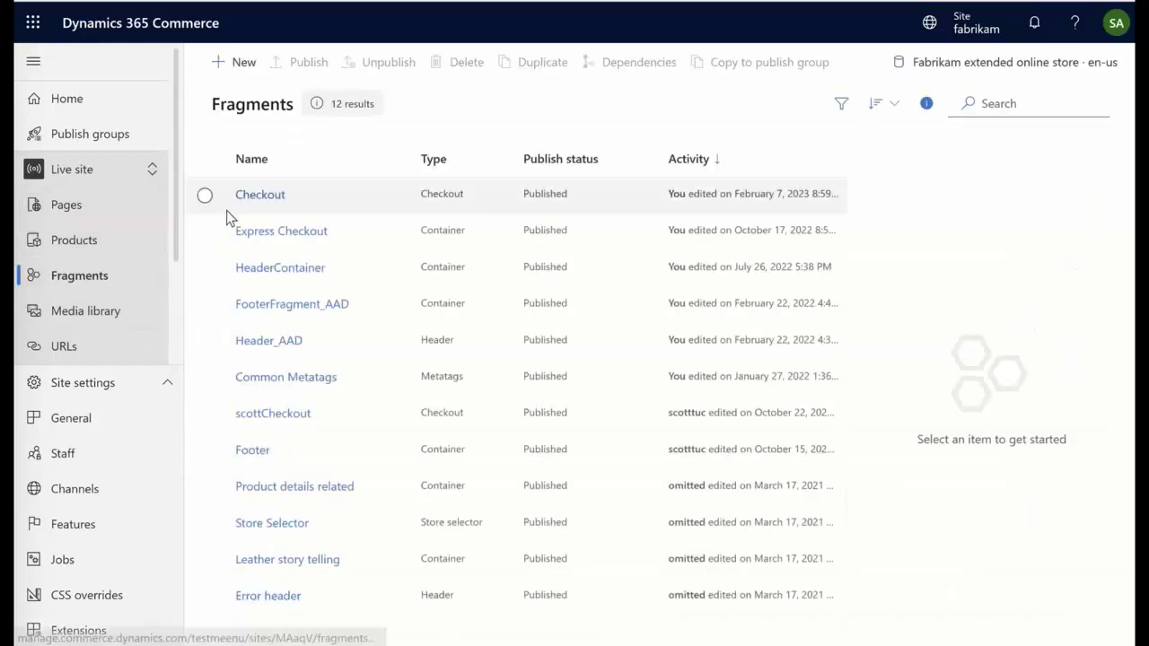
click(257, 195)
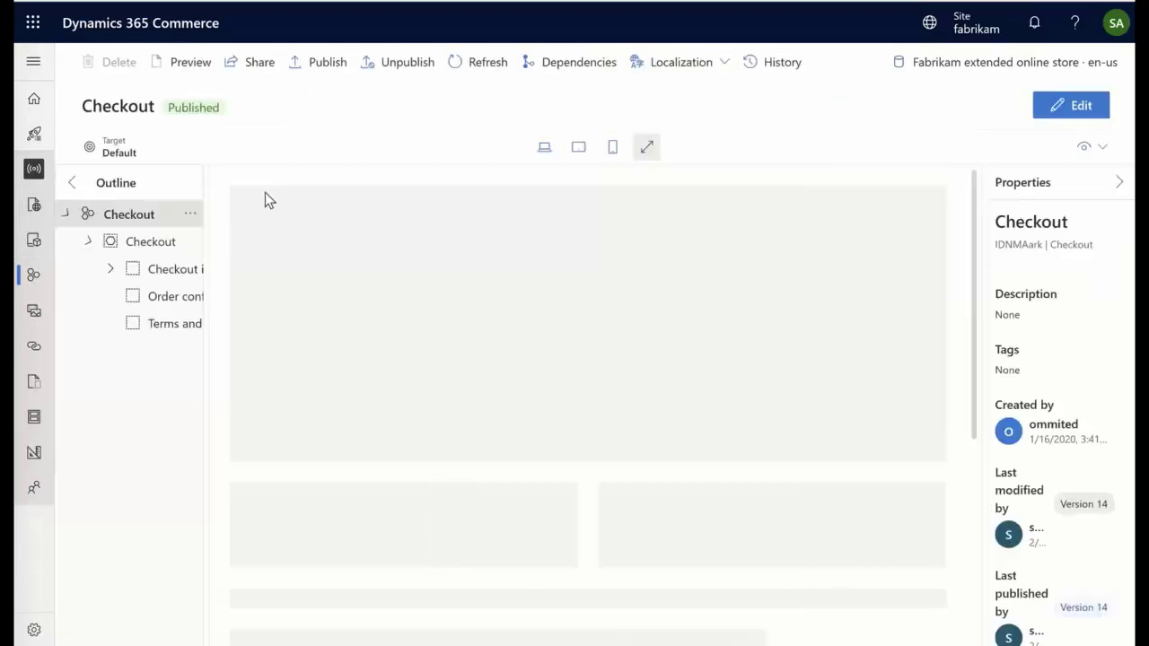
click(1080, 107)
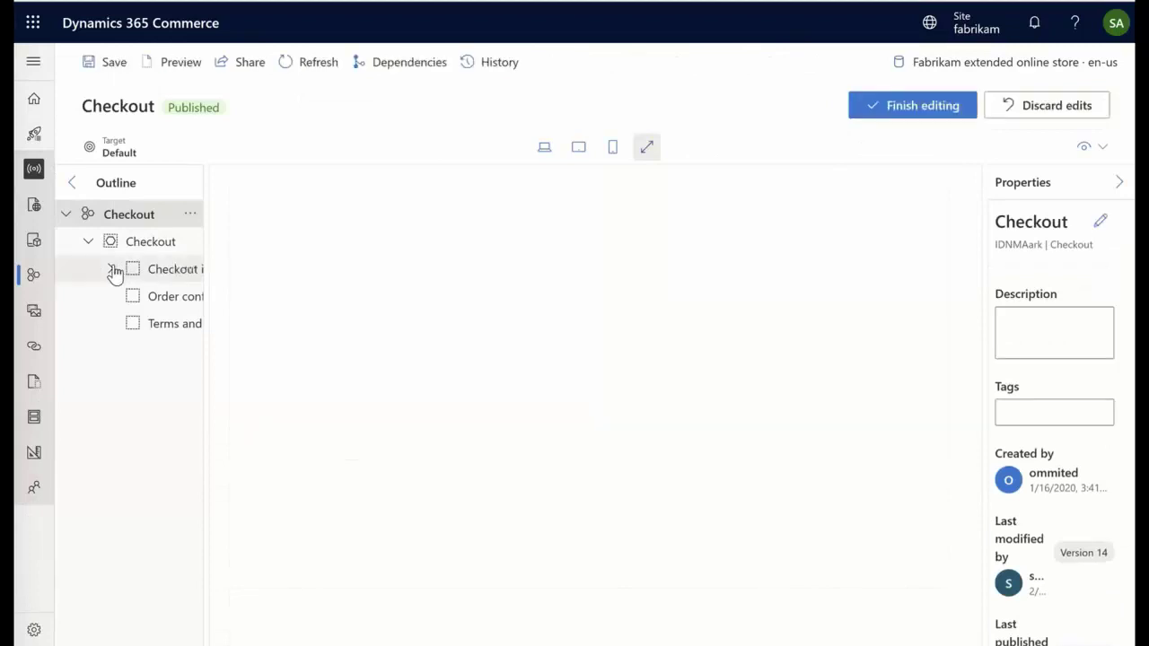
click(110, 270)
click(132, 378)
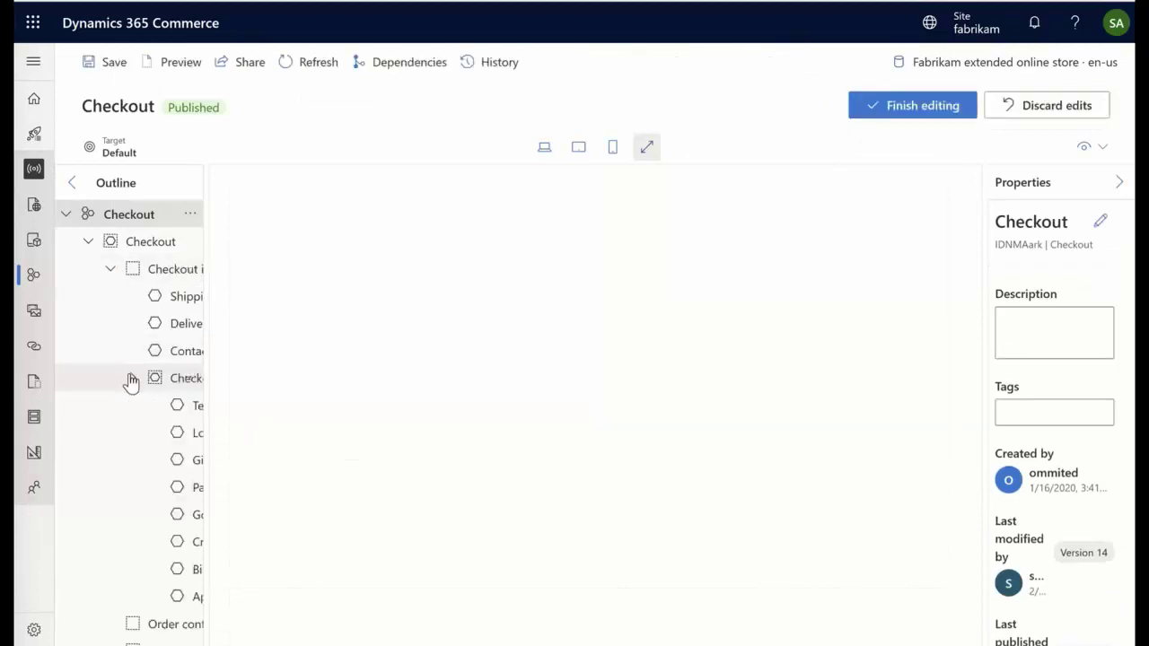
drag(205, 361, 445, 350)
Look up the Apply pay module among those that can be added to the Checkout section container, and cancel the selection
right_click(303, 388)
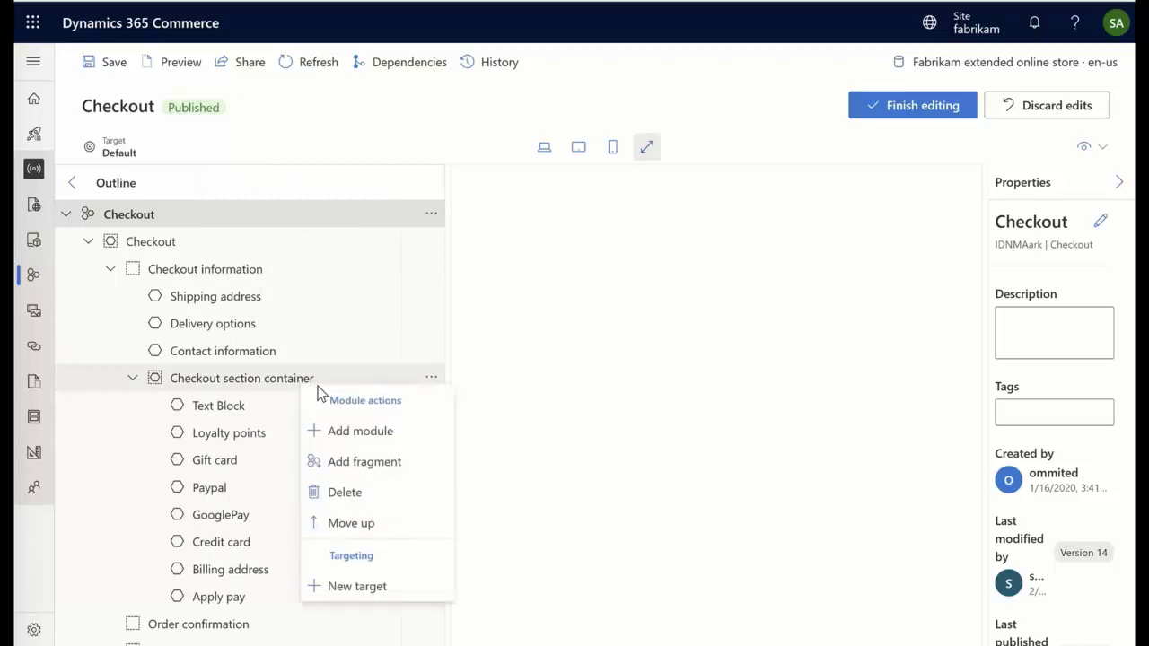
click(358, 442)
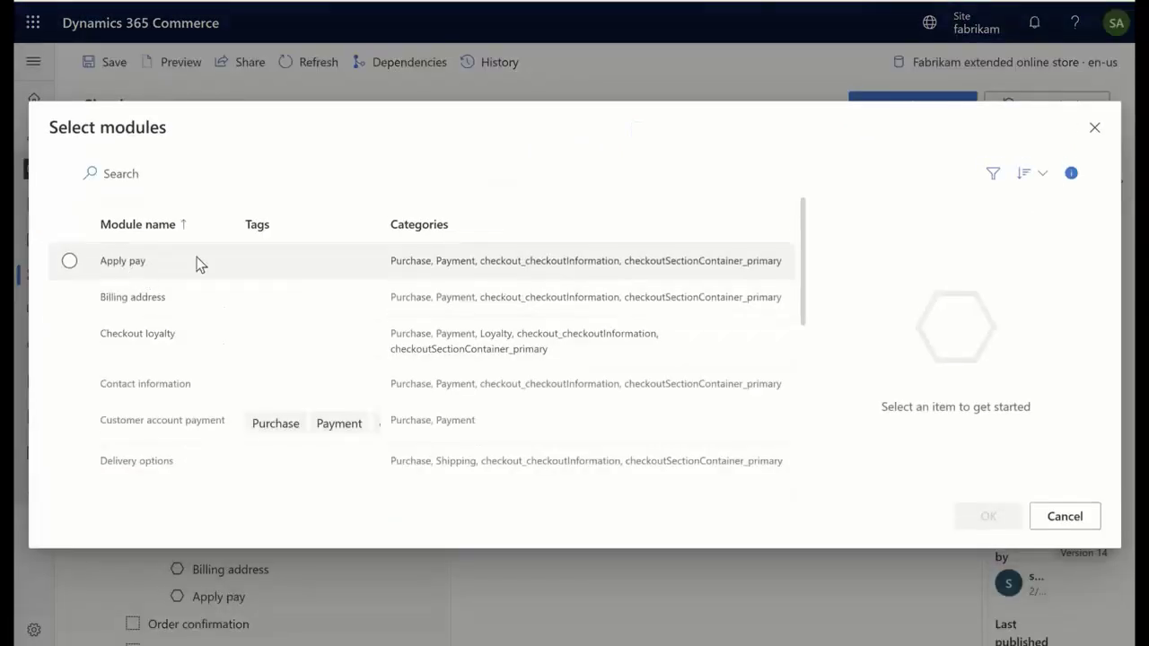
click(1065, 519)
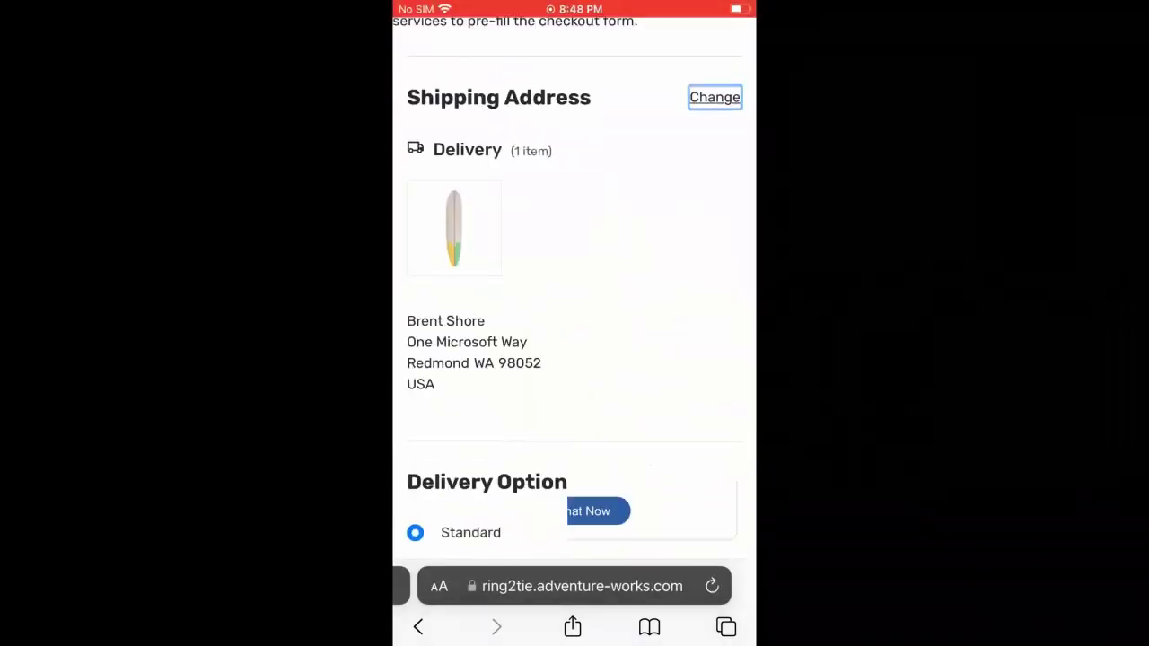
Save the Standard delivery option in the mobile store's checkout and start paying for the order with Apple Pay
scroll(575, 359, down, 5)
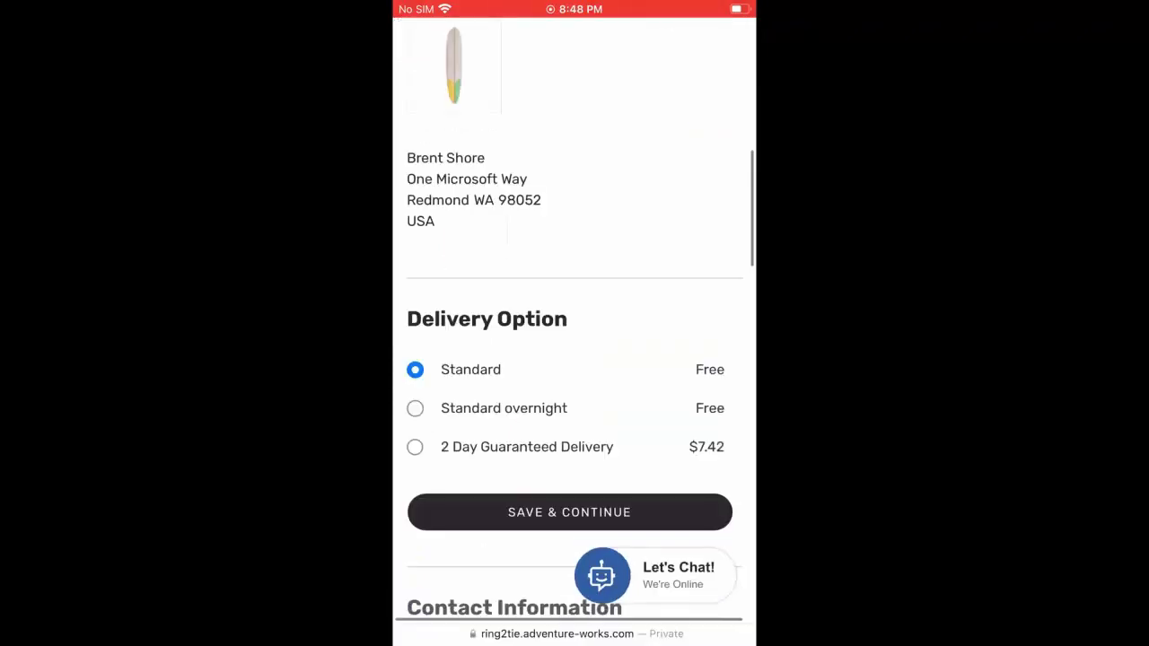
click(570, 350)
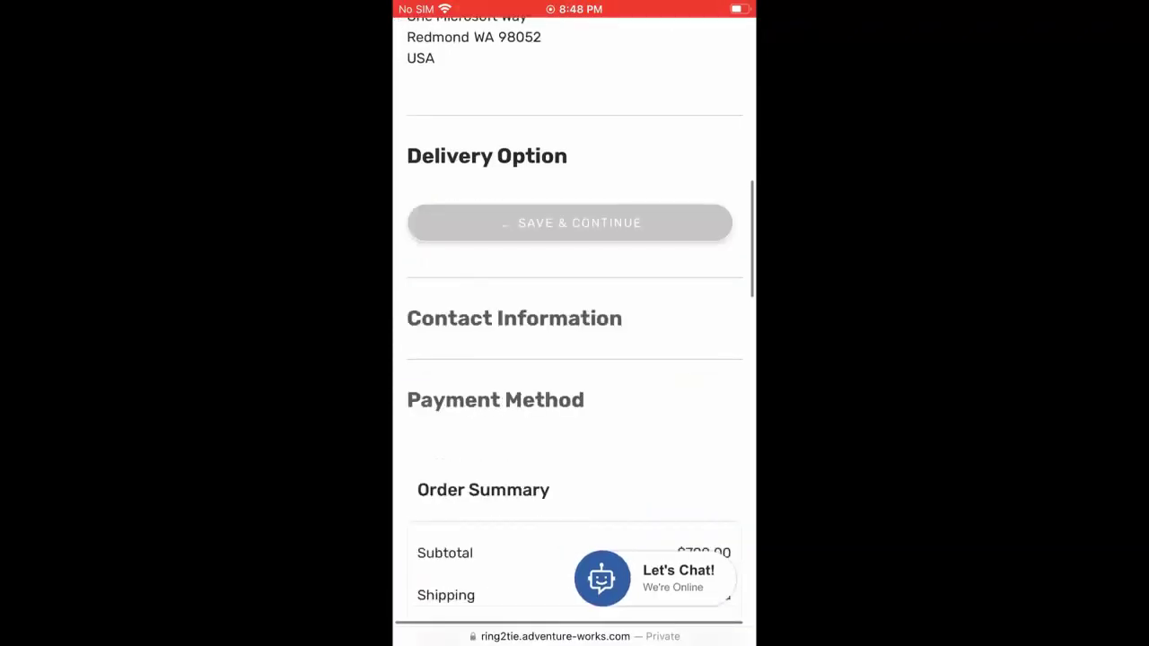
scroll(575, 359, down, 10)
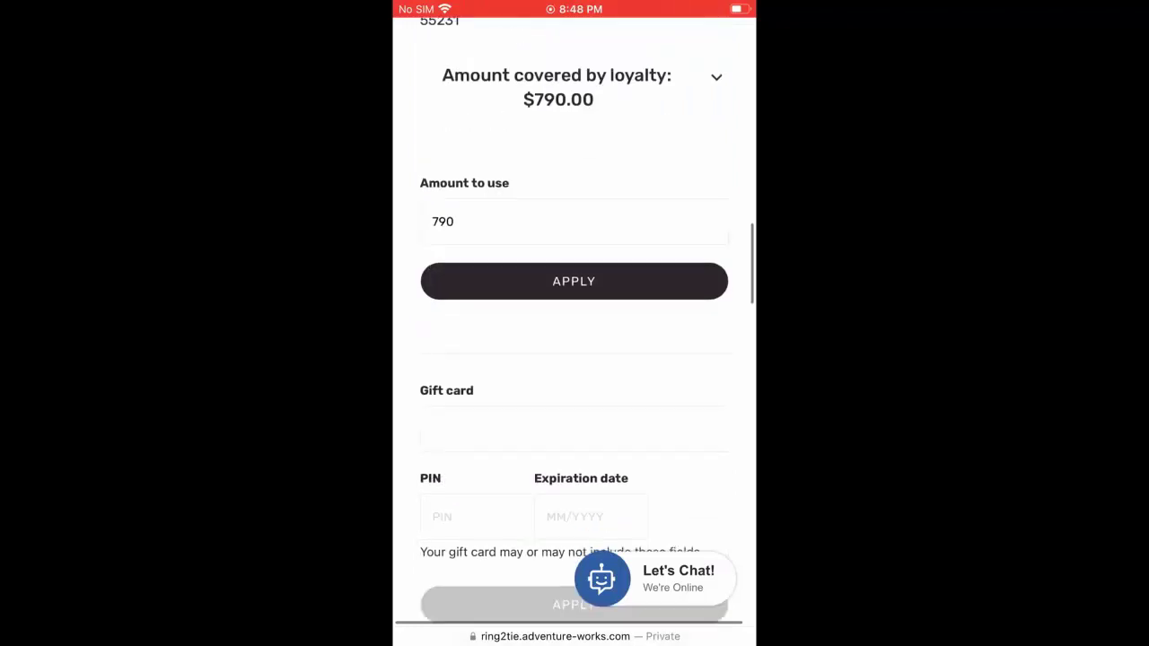
scroll(575, 359, down, 3)
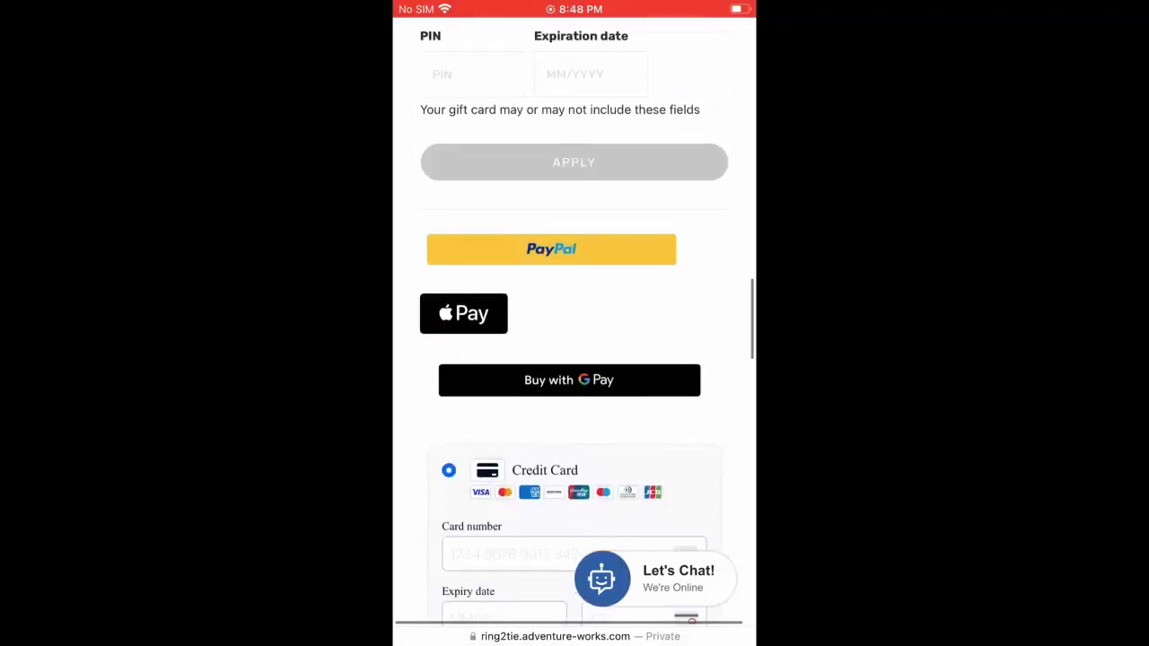
click(464, 313)
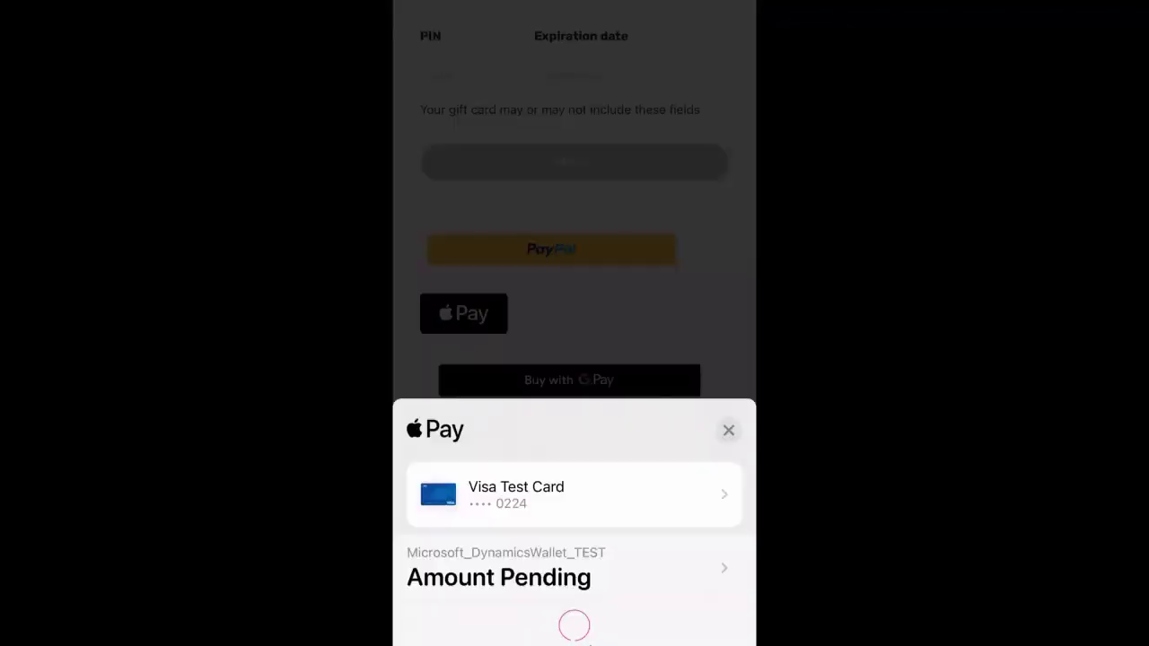
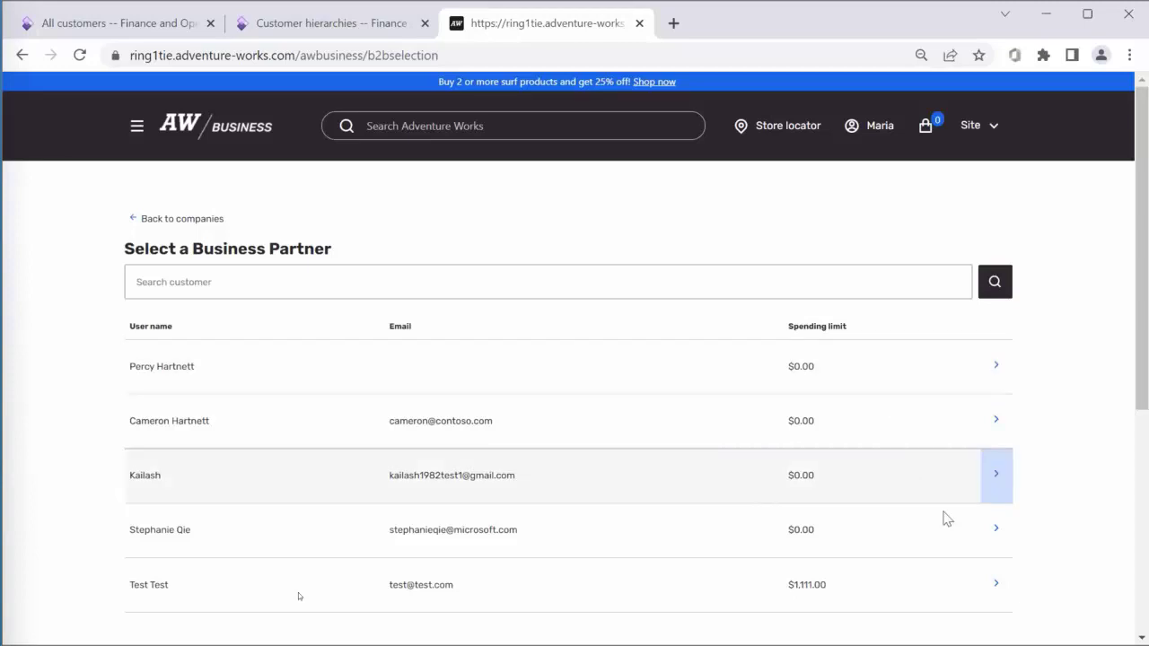
Select the fourth listed business partner as the customer to shop for and open that customer's account page
click(999, 541)
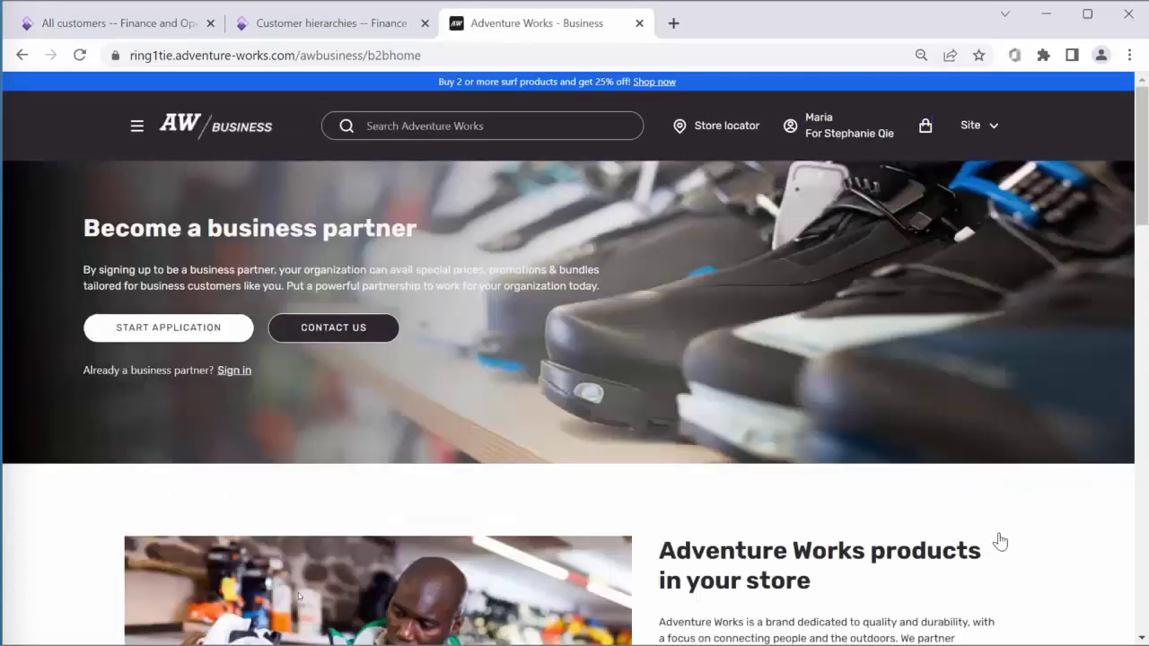
click(850, 133)
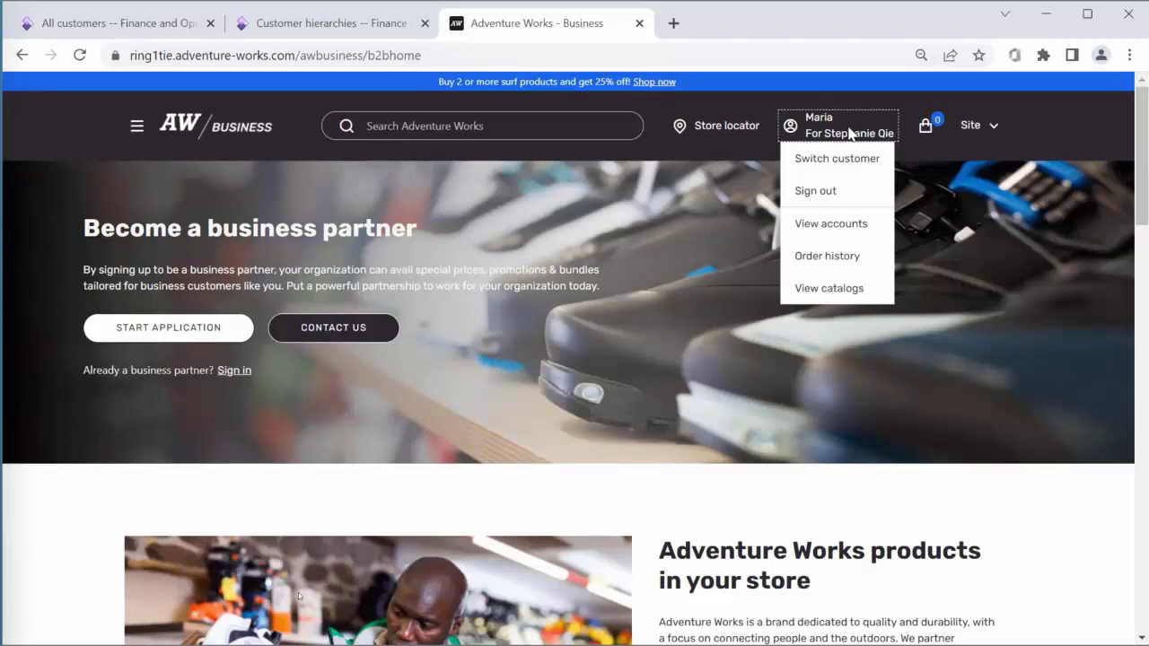
click(867, 229)
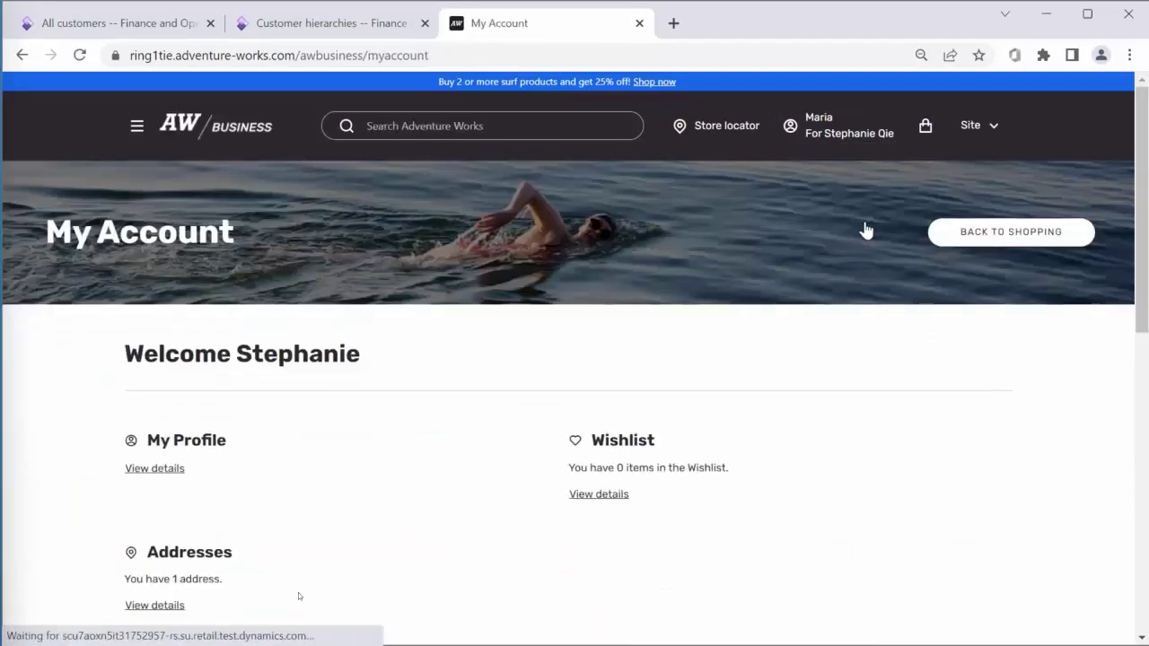
View the address details saved in the selected customer's account
click(179, 607)
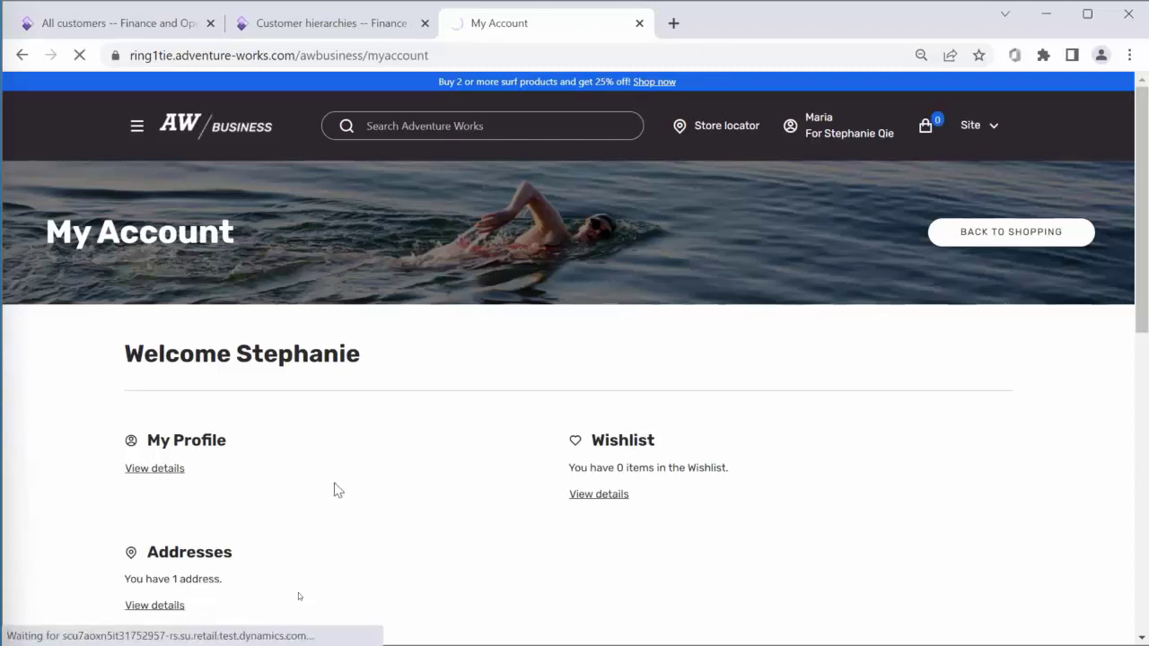
scroll(338, 490, down, 1)
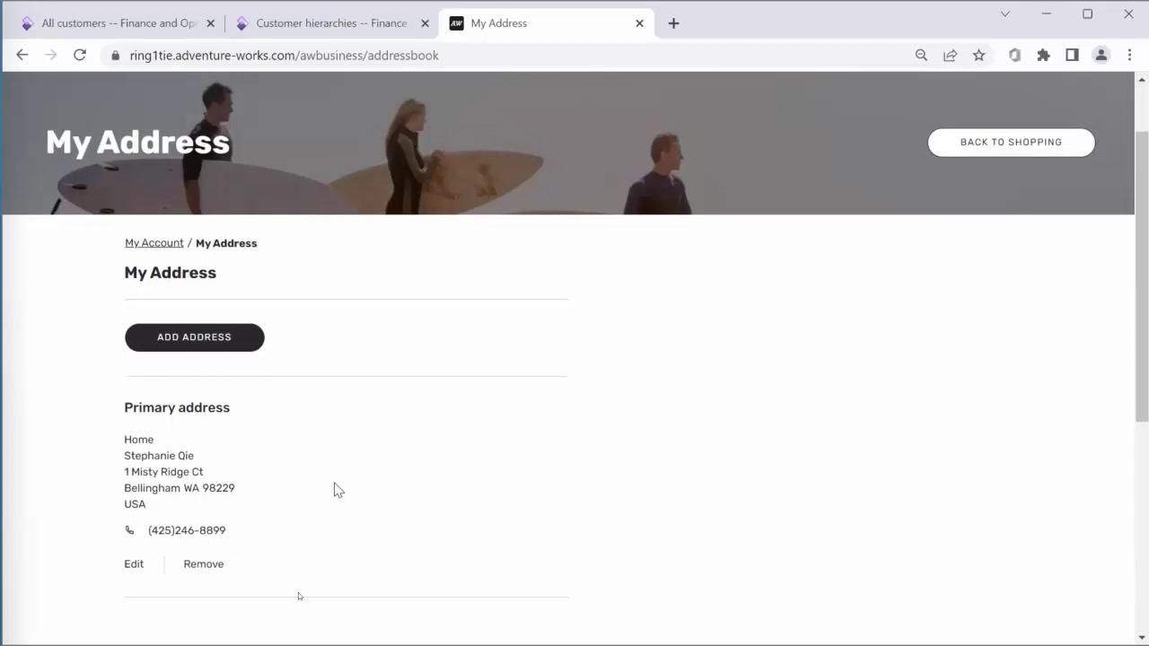
scroll(722, 220, up, 1)
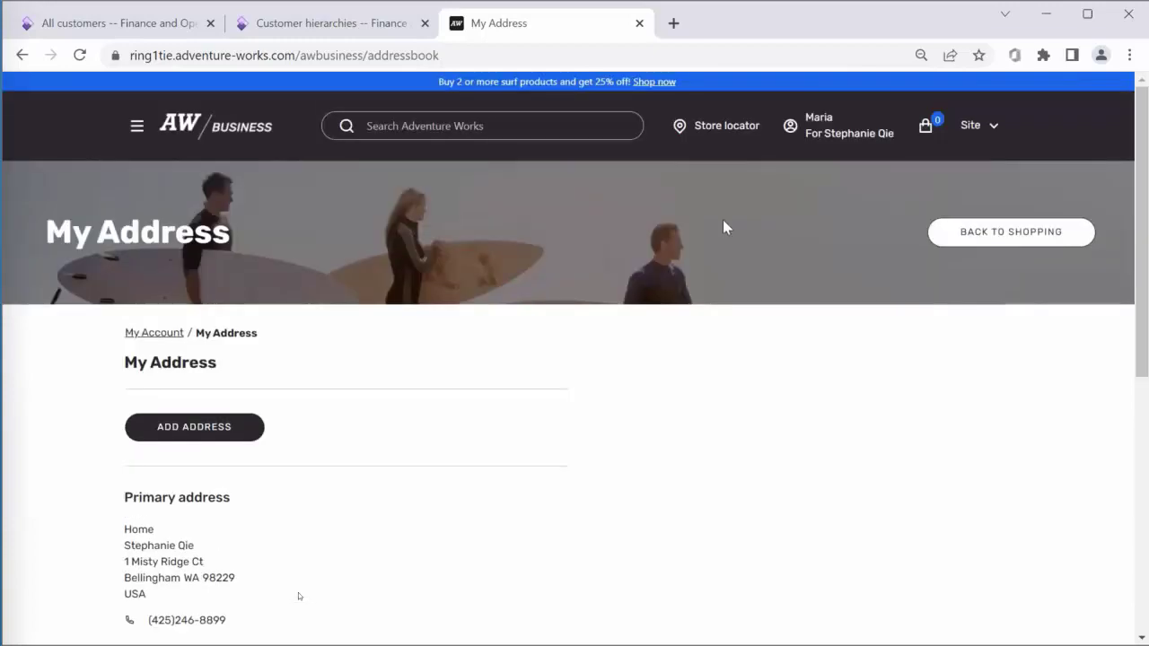
Open the selected customer's order history and look through the past online purchases
click(841, 132)
click(830, 256)
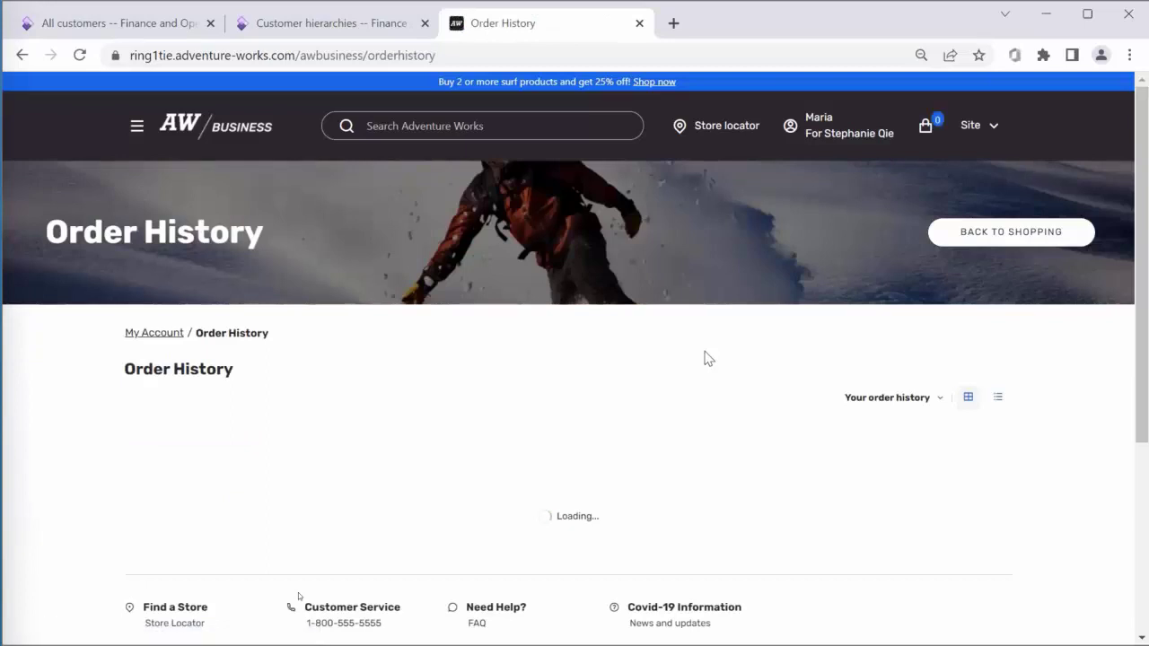
scroll(705, 358, down, 1)
scroll(705, 358, up, 1)
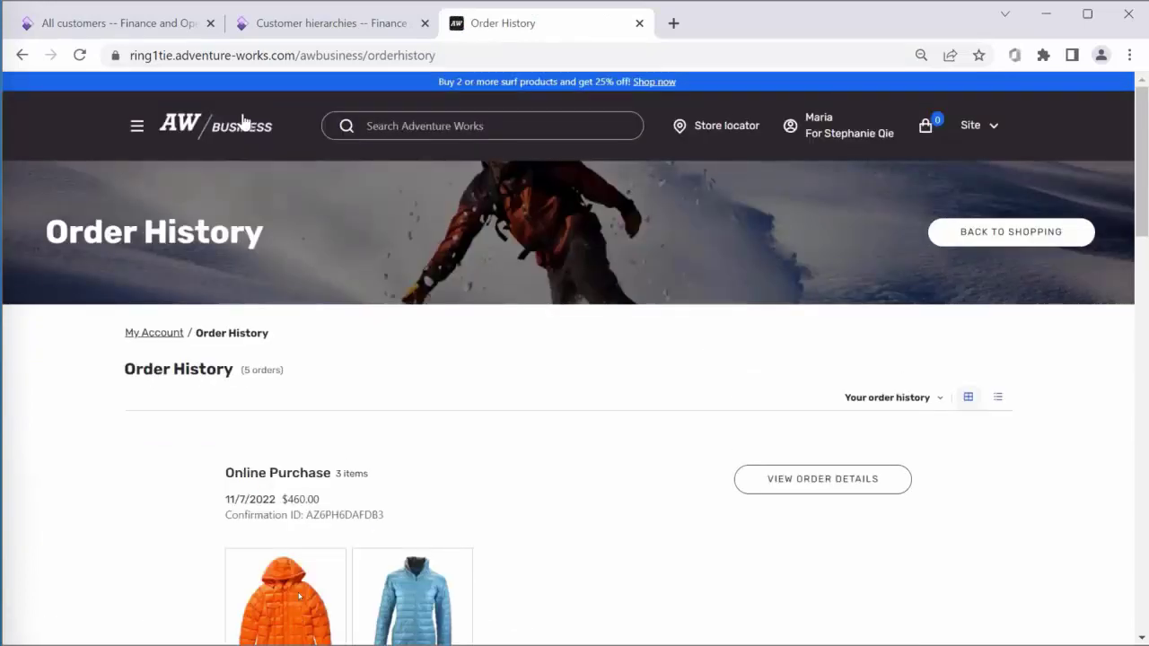
Browse the women's coats in the apparel category and open the Wanghor Women's Coat product page
click(138, 131)
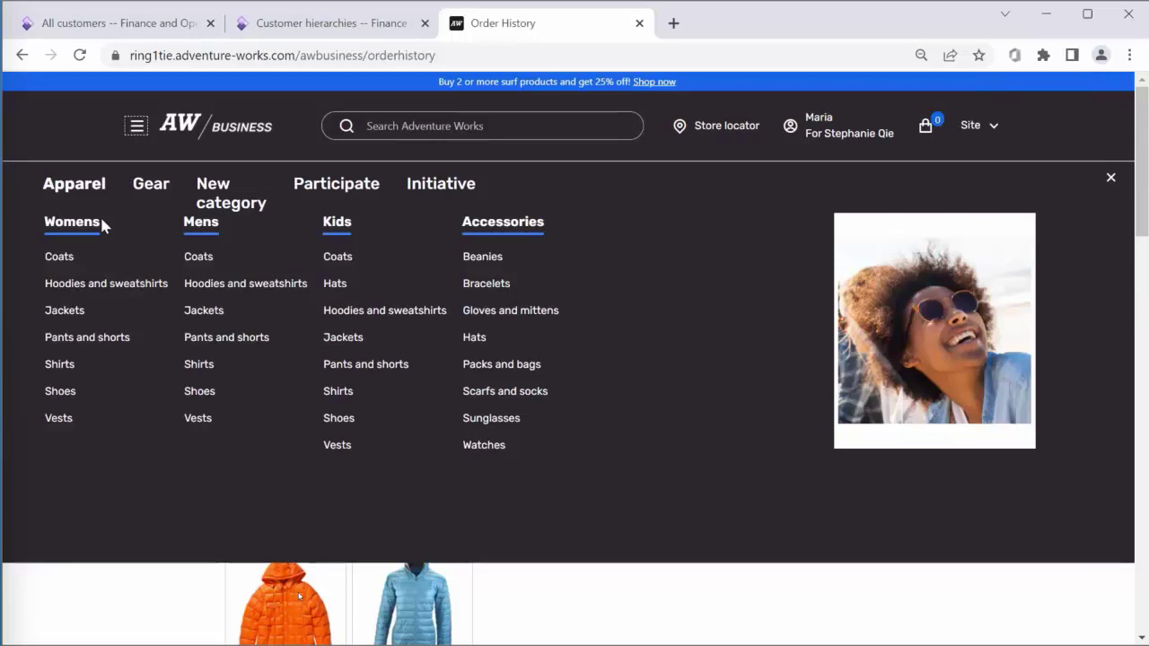
click(59, 255)
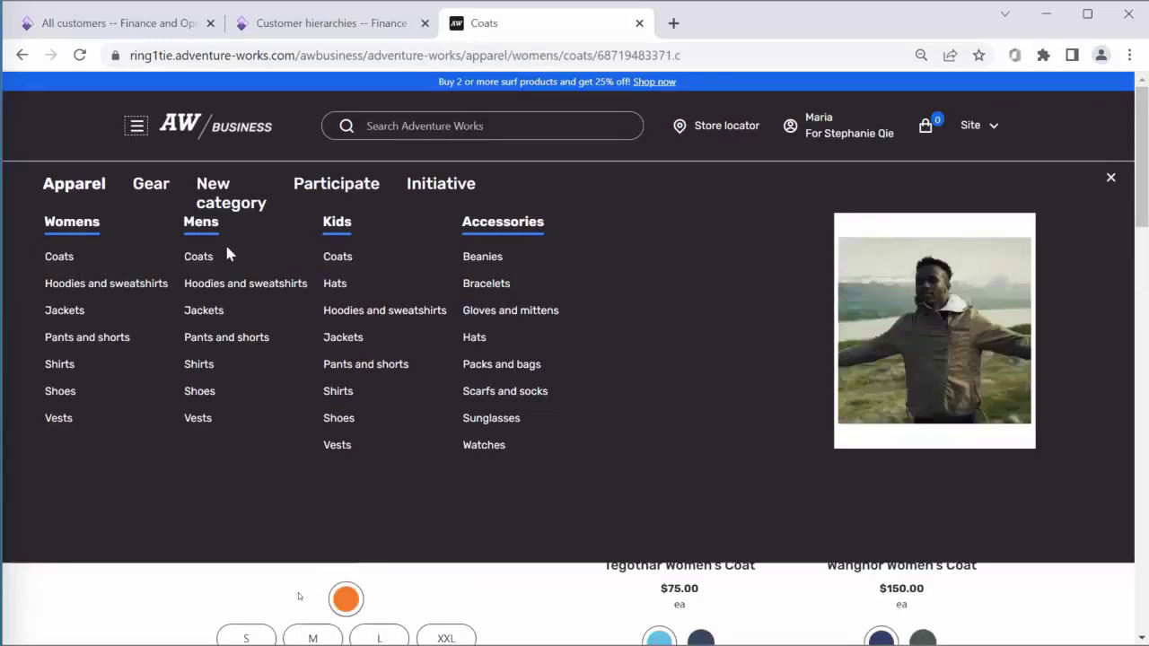
click(57, 258)
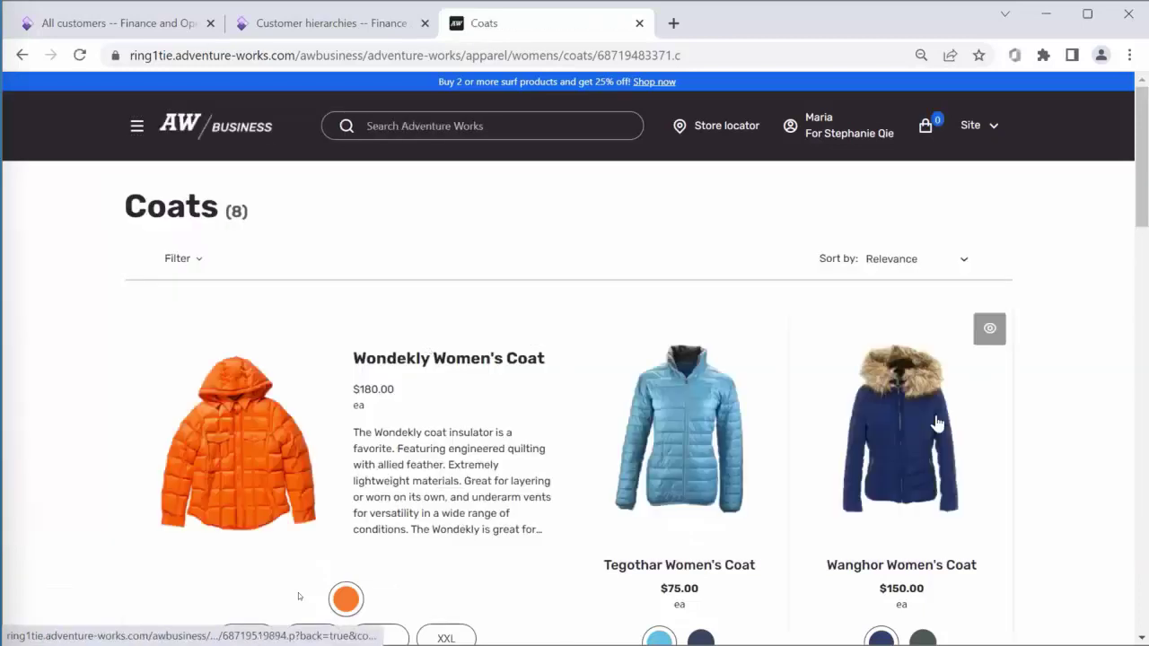
click(934, 419)
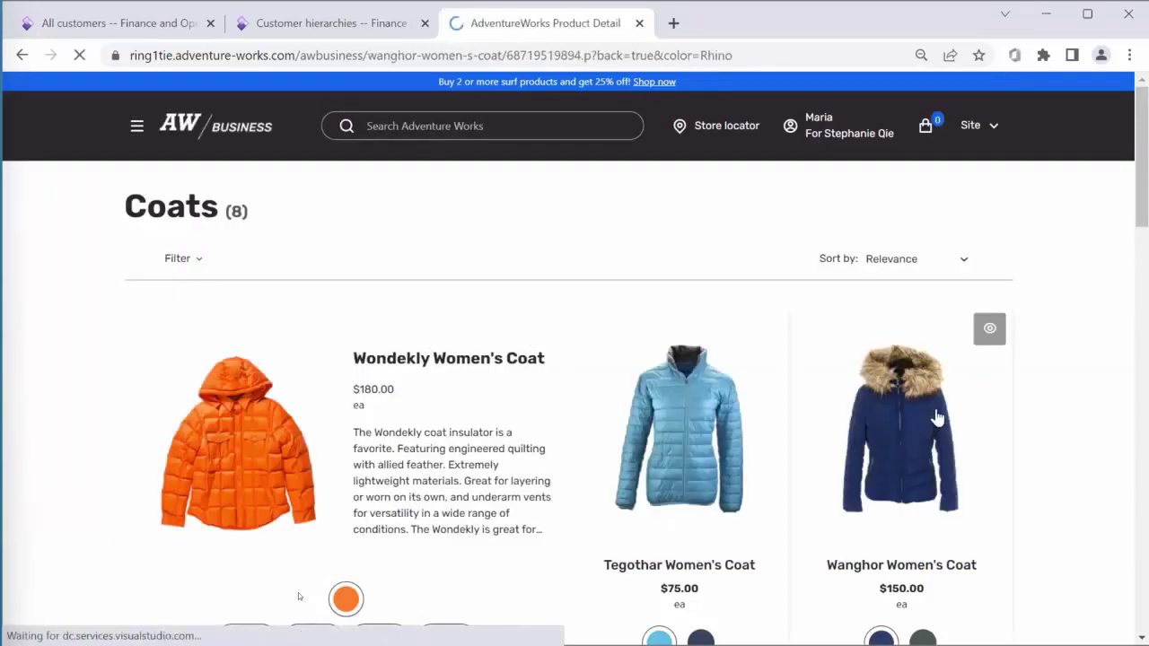
Choose size XL and a quantity of 3 for the Wanghor Women's Coat and add it to the shopping bag
click(757, 341)
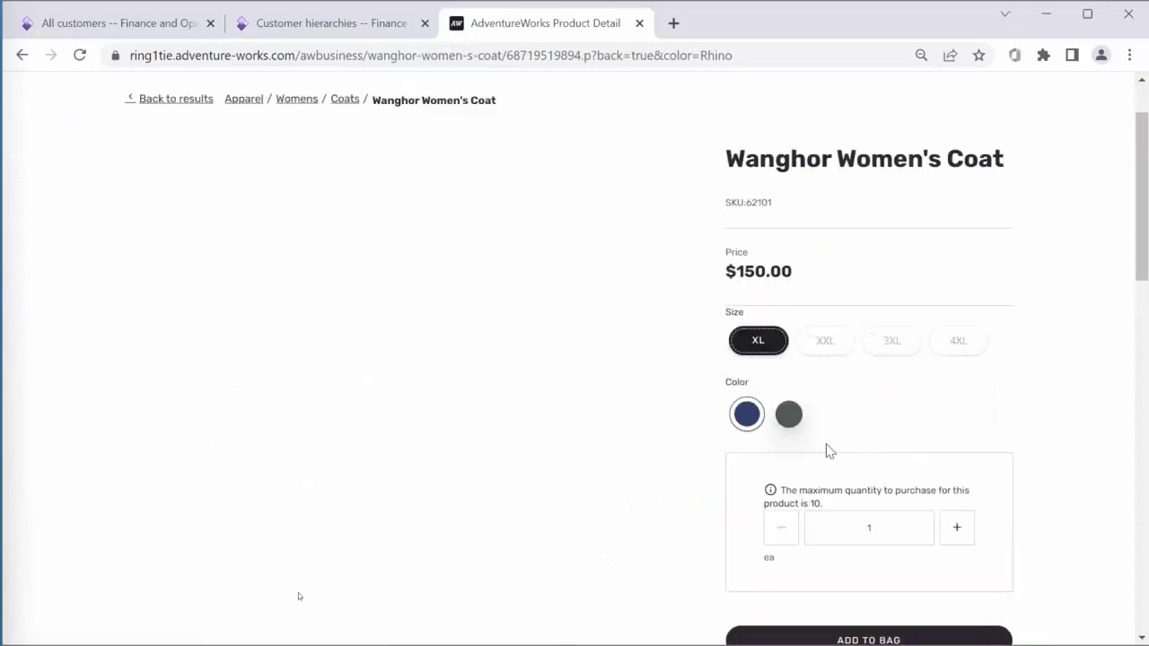
click(959, 531)
click(959, 531)
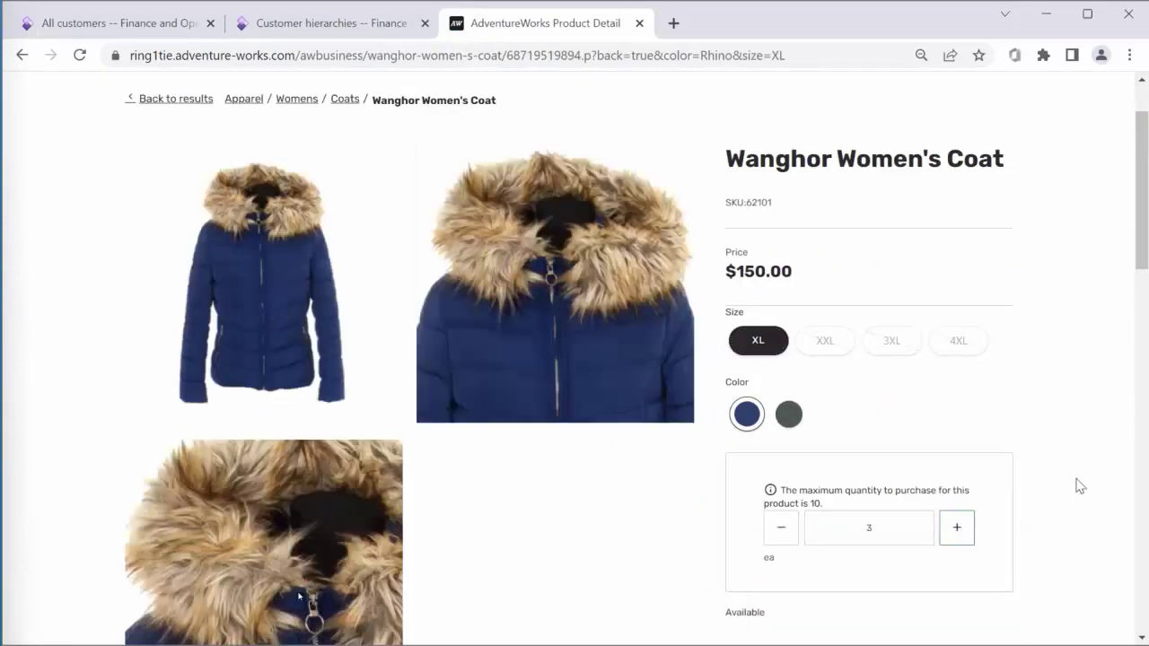
scroll(1077, 487, down, 2)
click(891, 492)
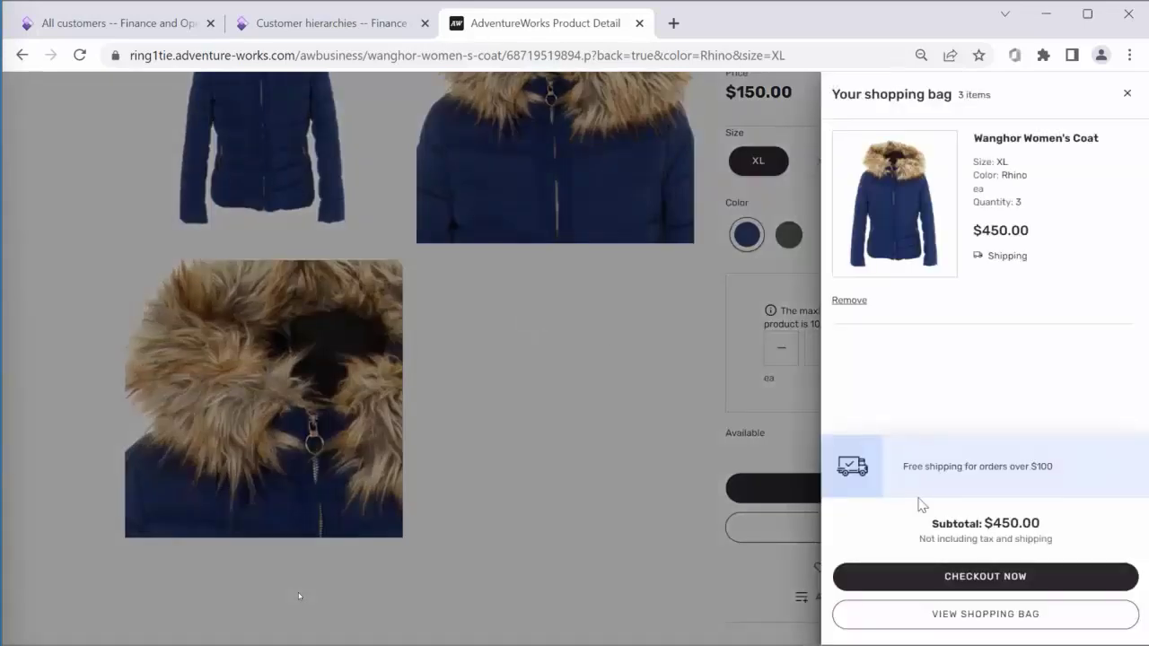
Proceed to checkout with the bag and review the shipping address, delivery option and order summary
click(934, 582)
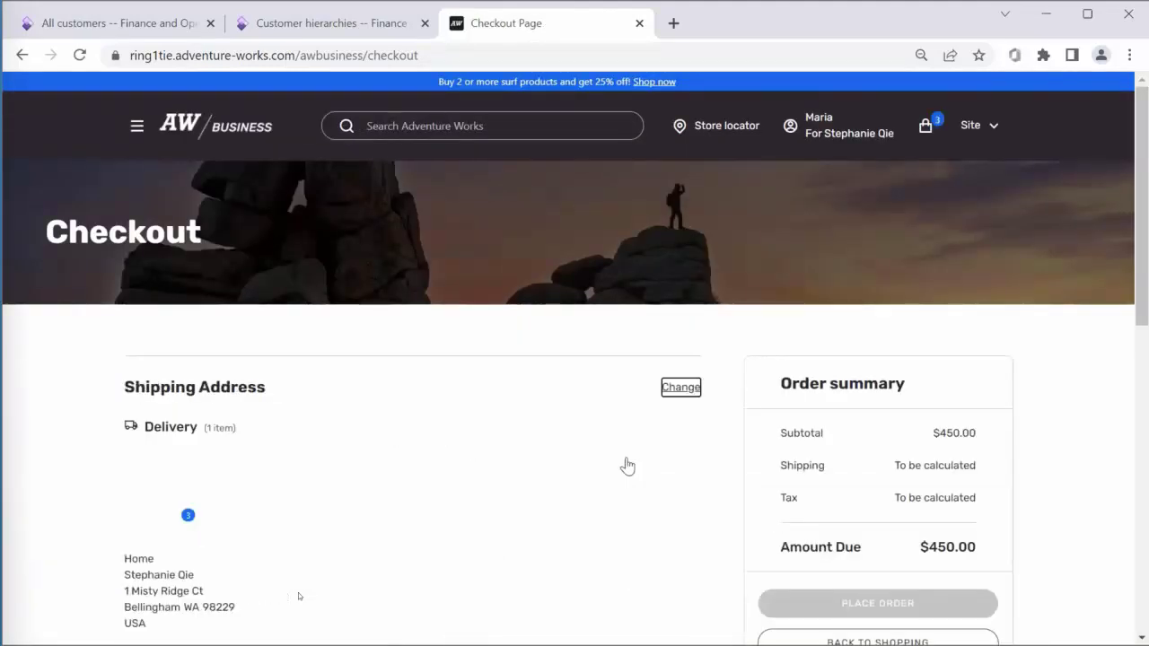
scroll(763, 345, down, 5)
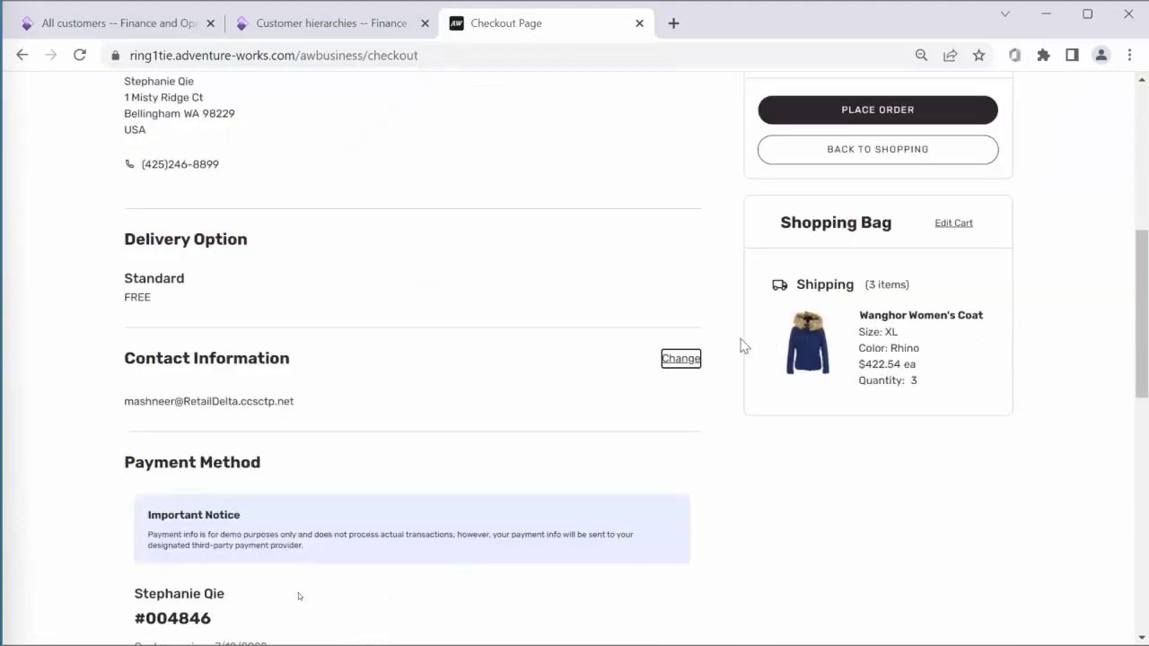
scroll(467, 251, up, 2)
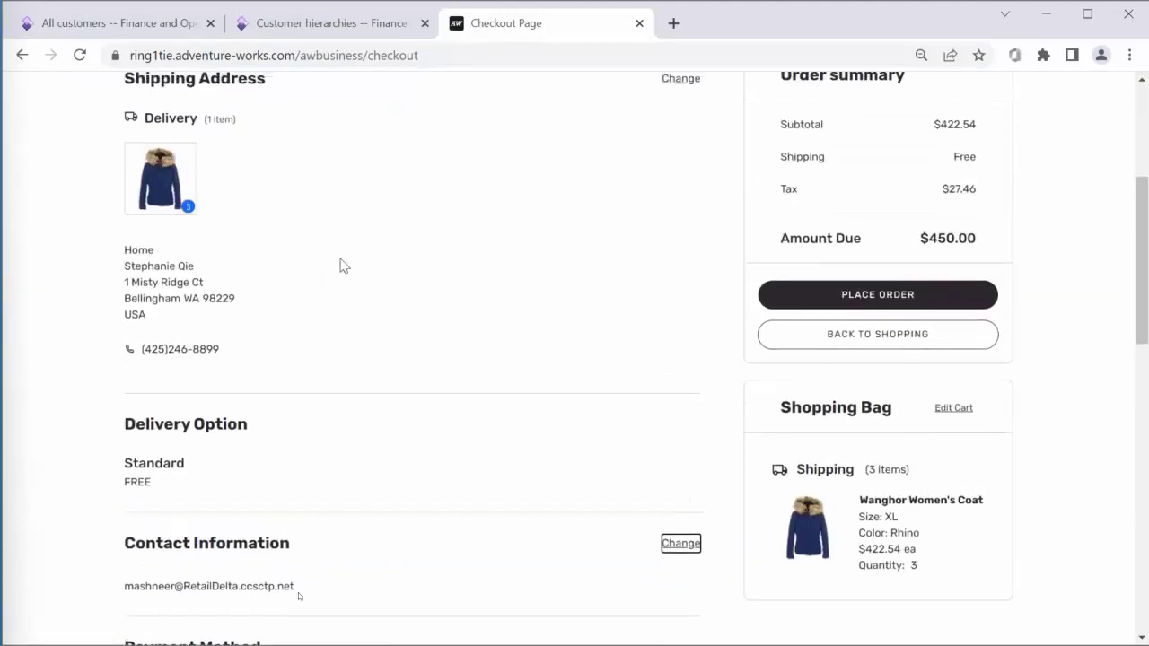
scroll(306, 265, up, 1)
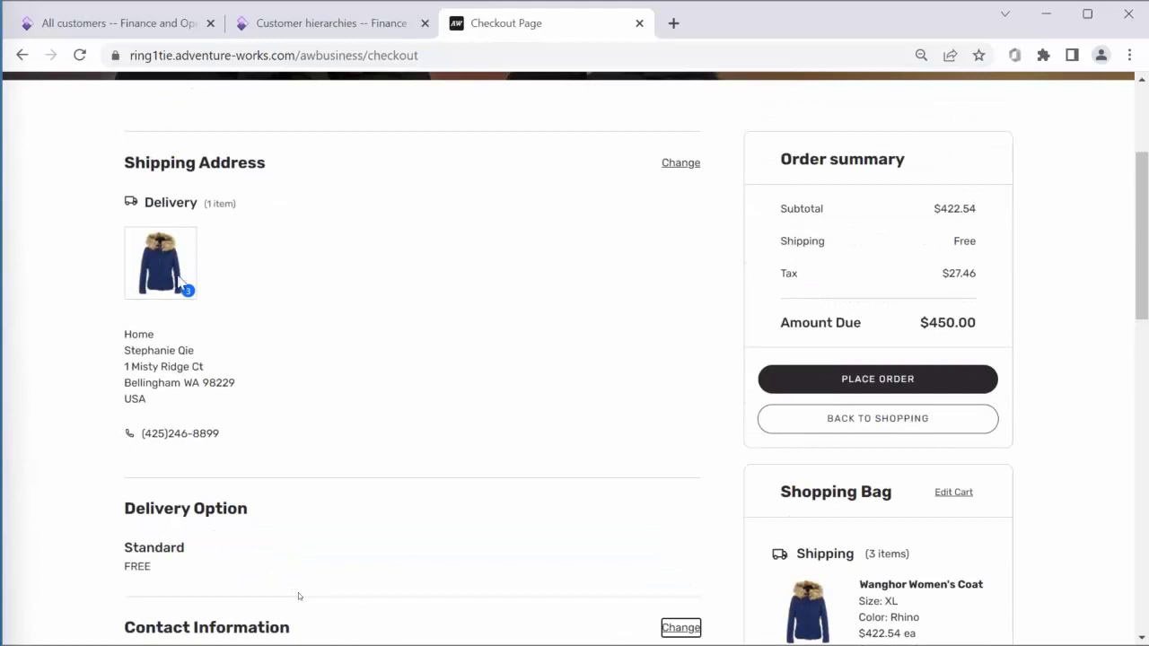
Apply 450 of the customer's account credit to the order and place the order
scroll(301, 375, down, 8)
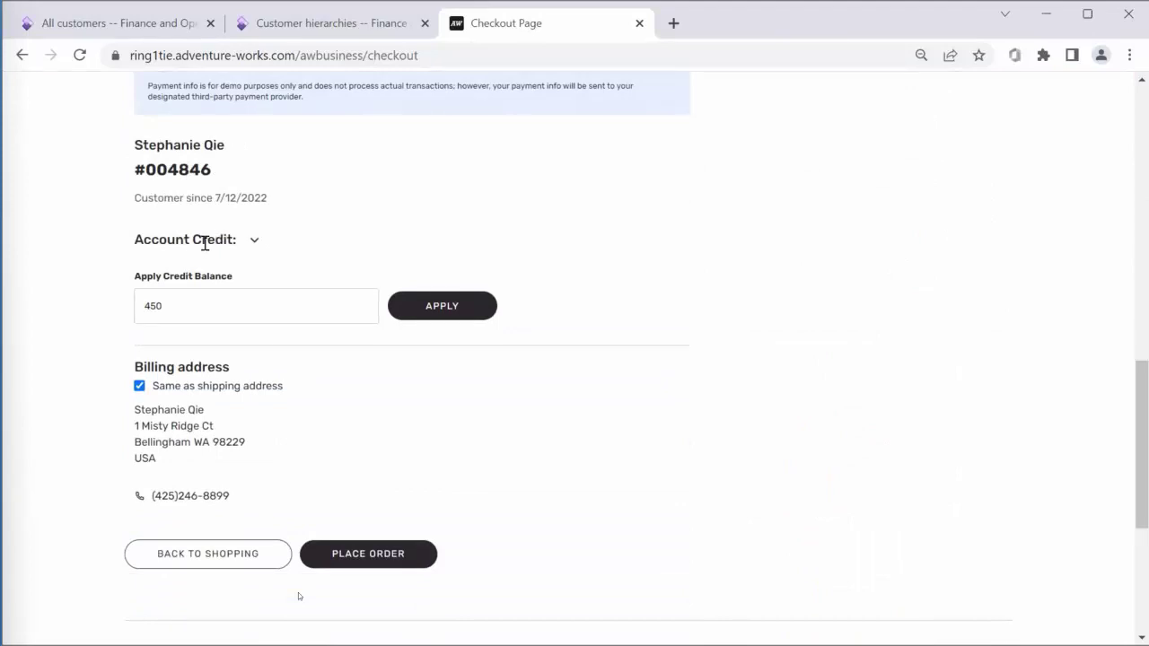
click(424, 309)
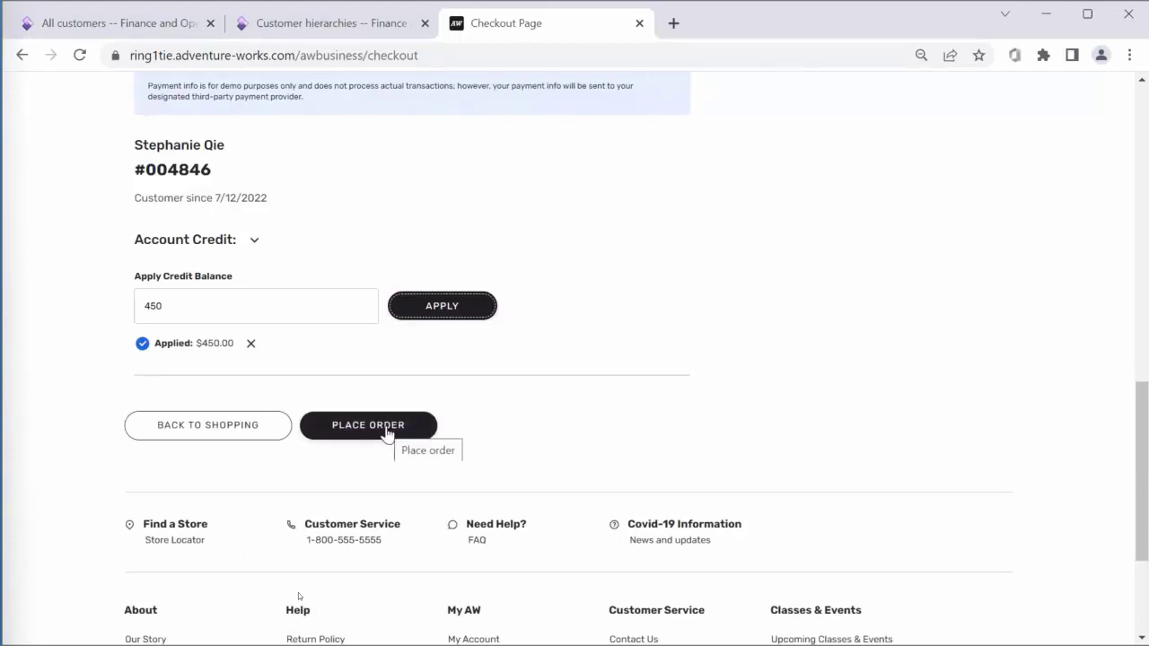
click(335, 430)
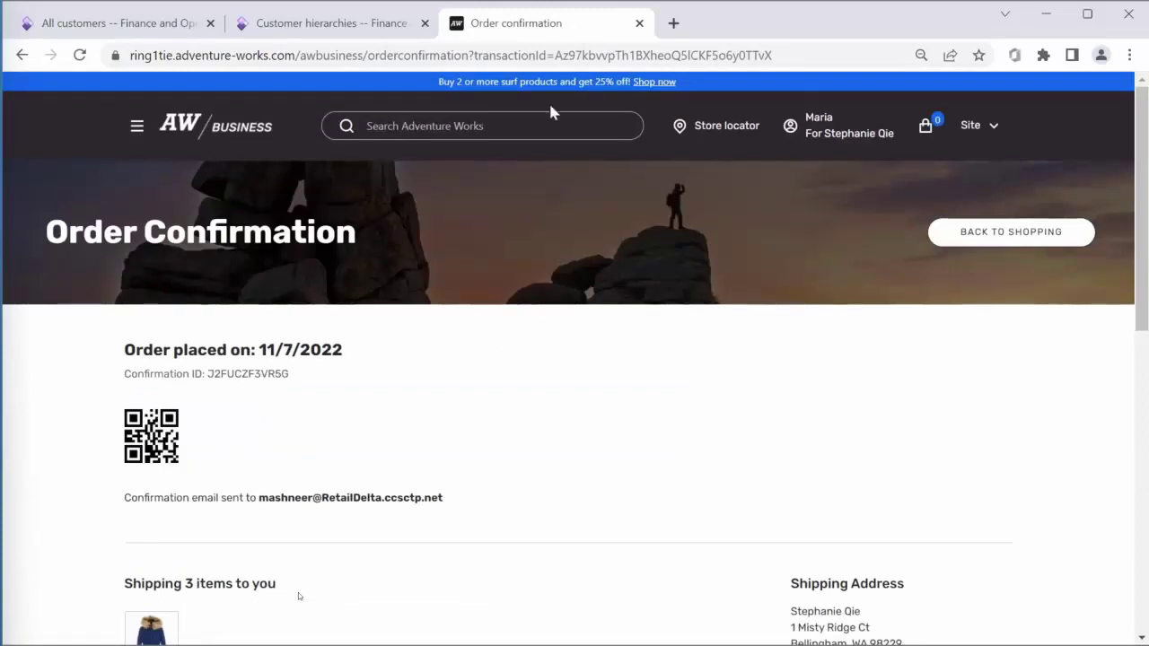
Switch customer by choosing the Contoso B2B company and its second listed business partner
click(853, 132)
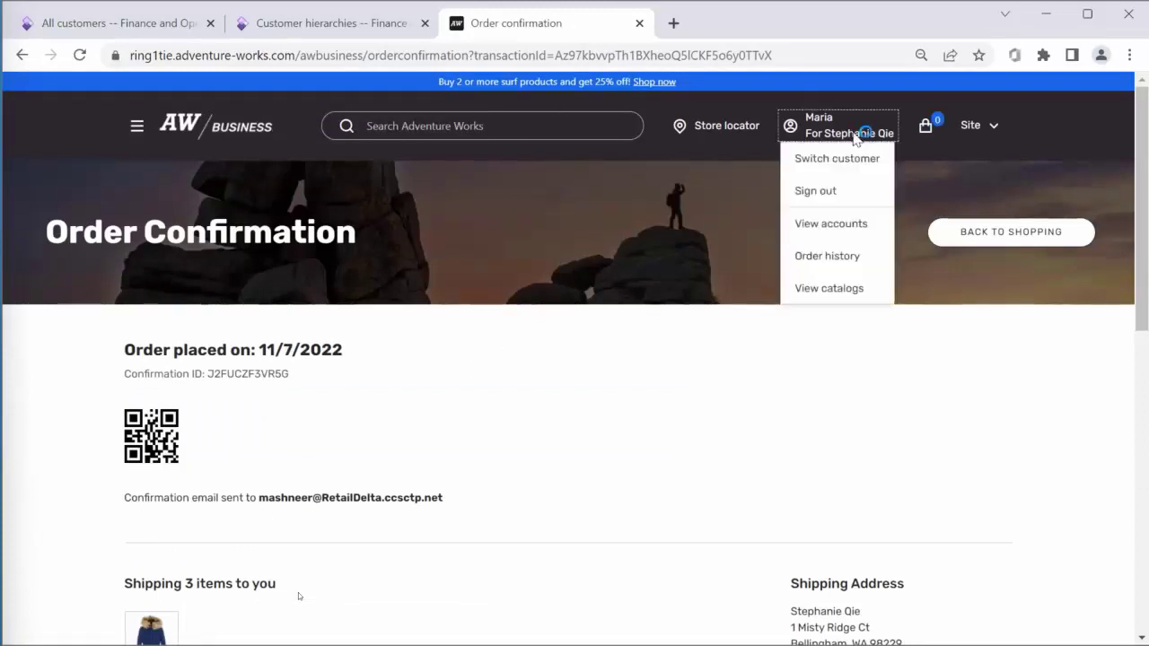
click(851, 169)
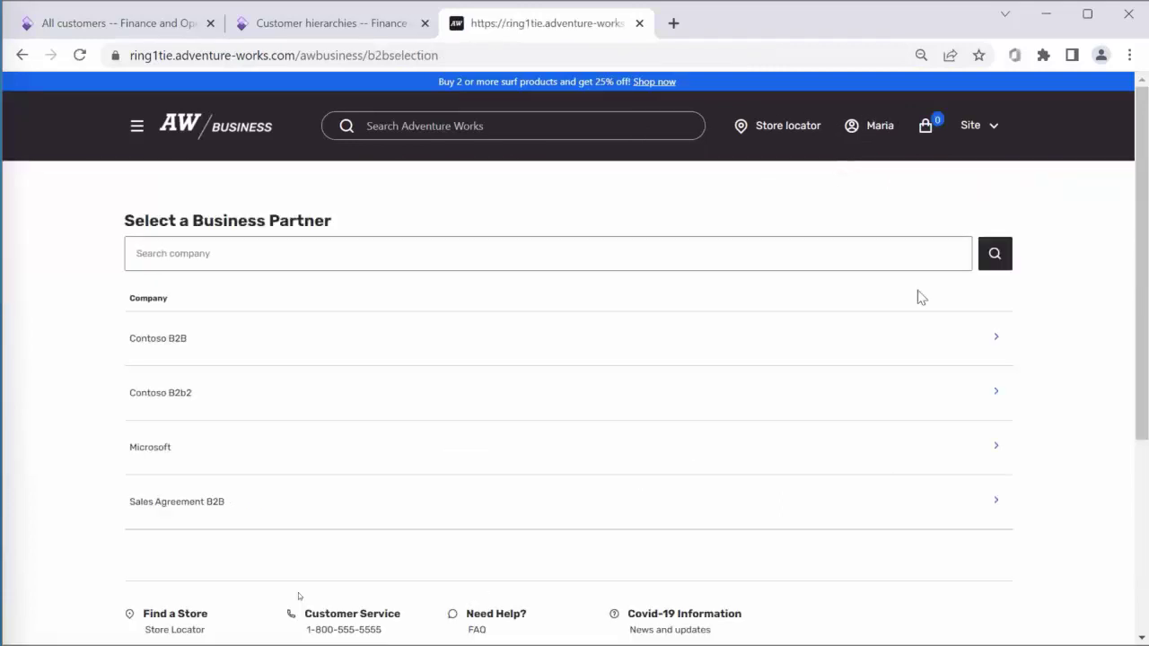
click(994, 342)
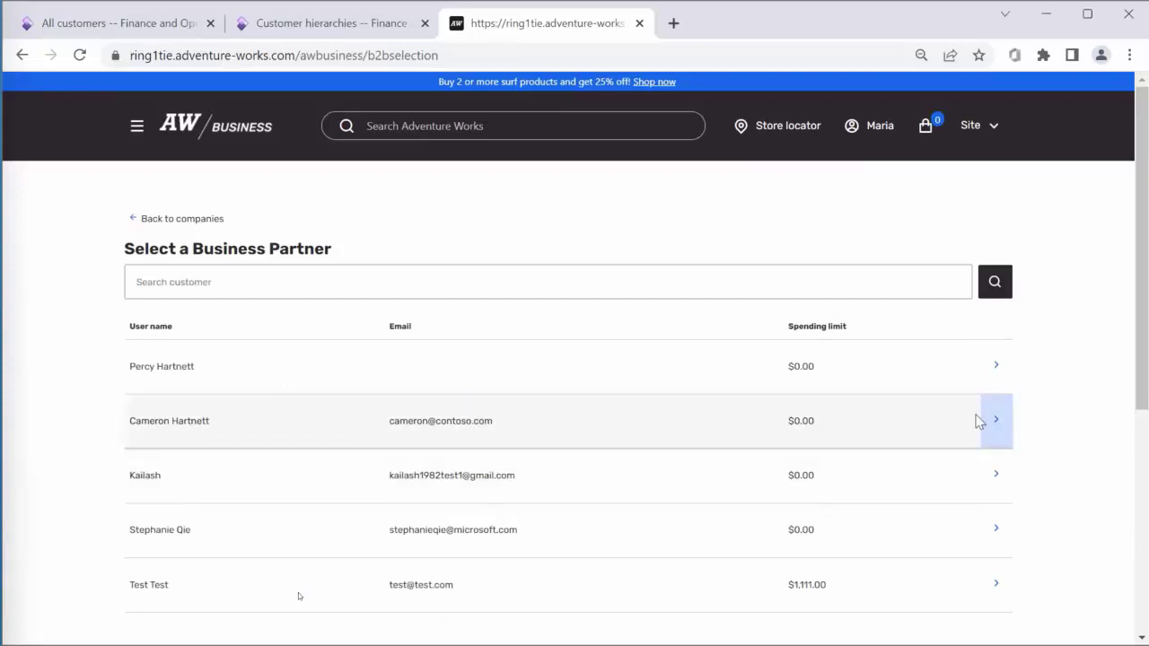
click(998, 431)
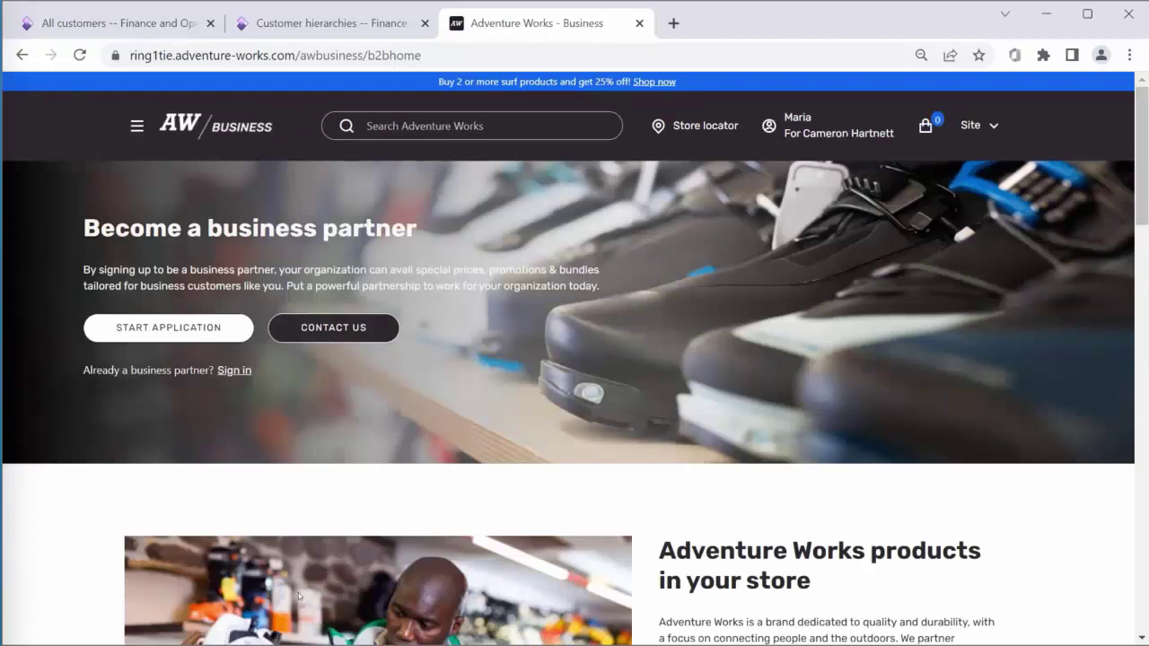
In Finance and Operations, open the sales group in Contoso Retail San Diego's sales order defaults and view its sales representatives
key(ctrl+1)
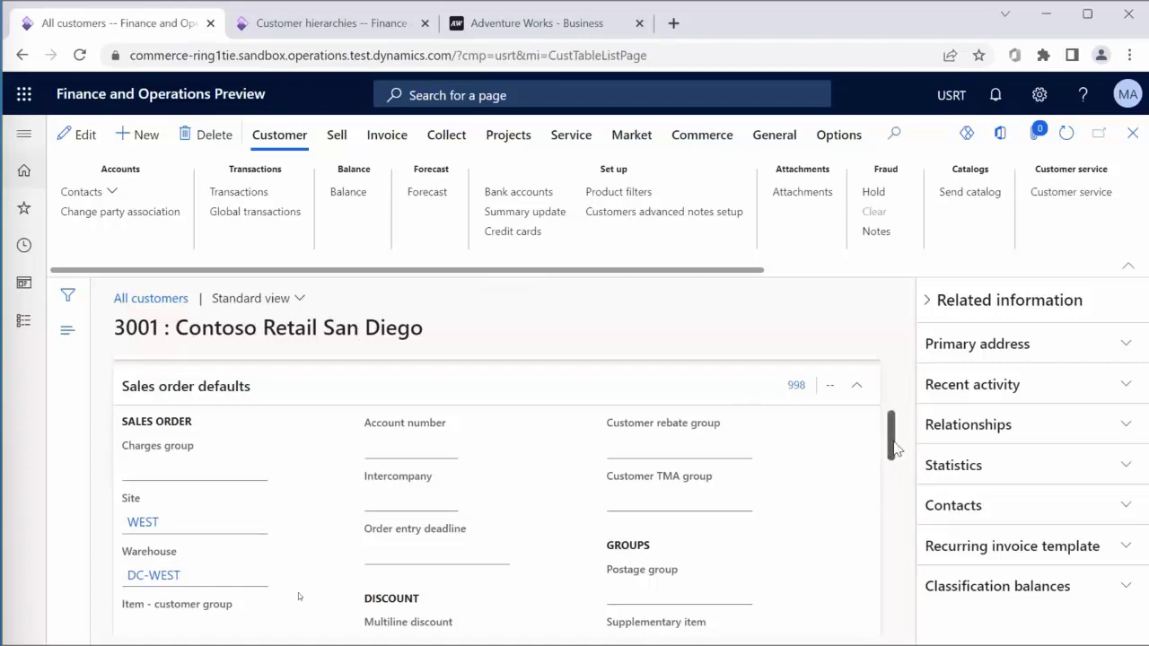
scroll(895, 449, down, 2)
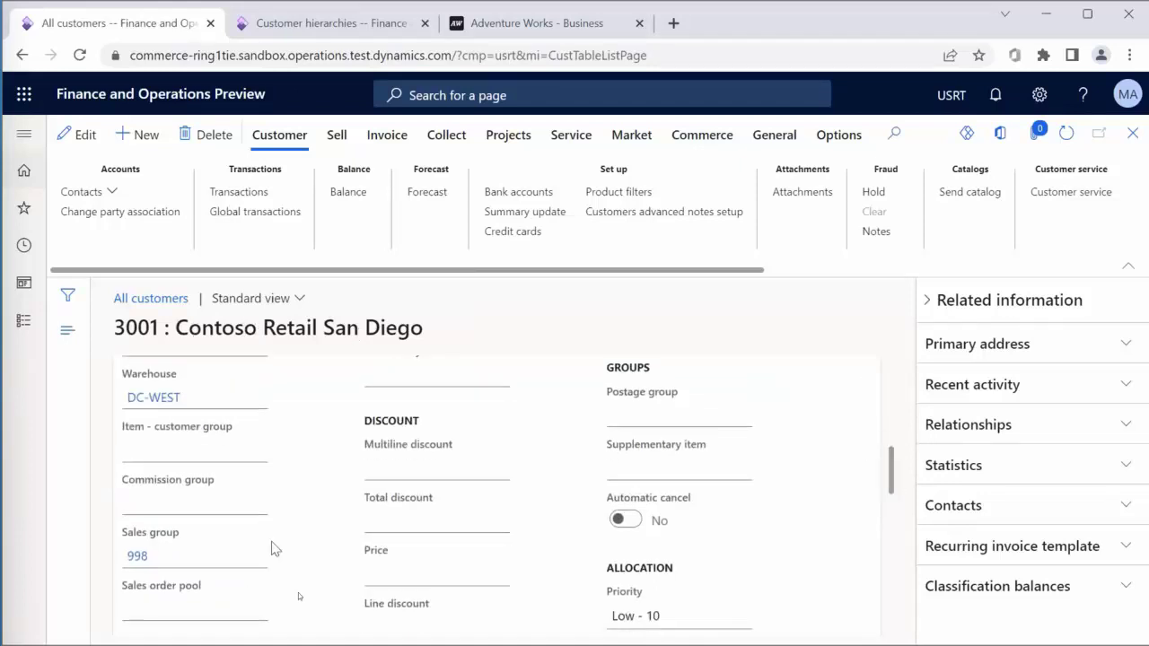
click(137, 557)
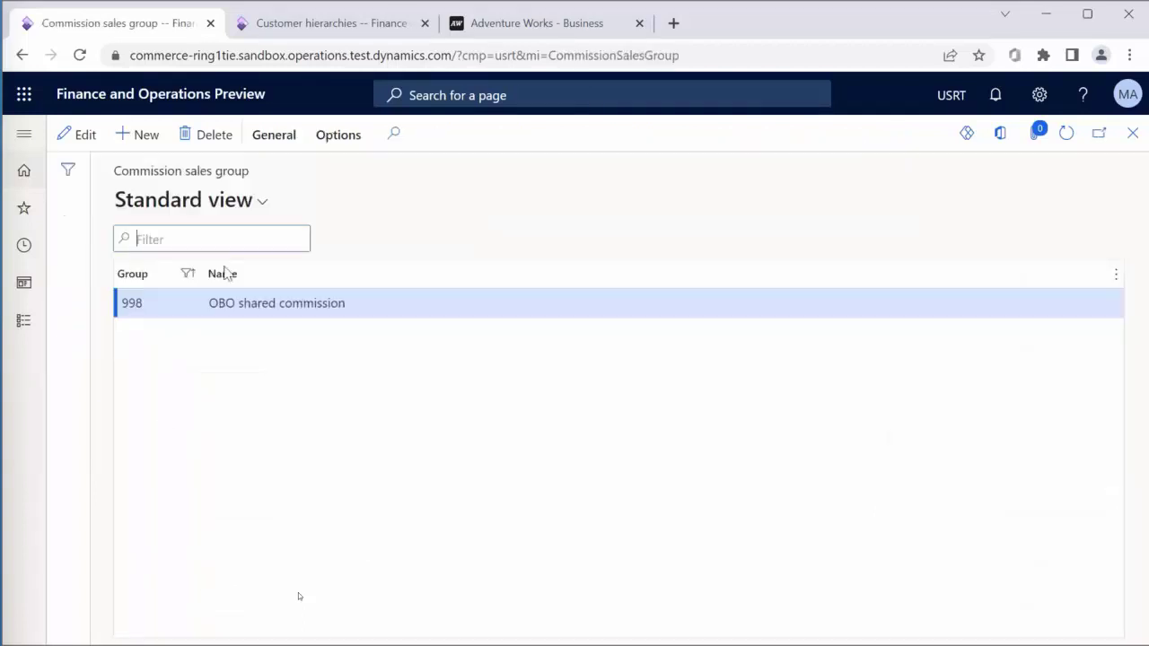
click(287, 139)
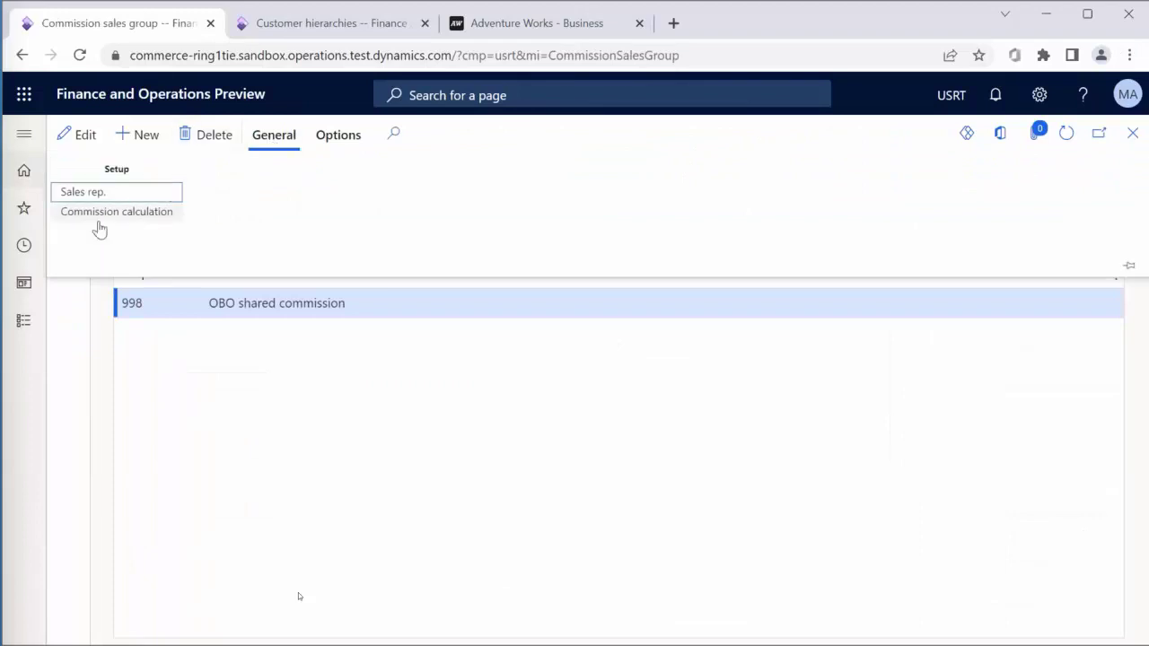
click(89, 192)
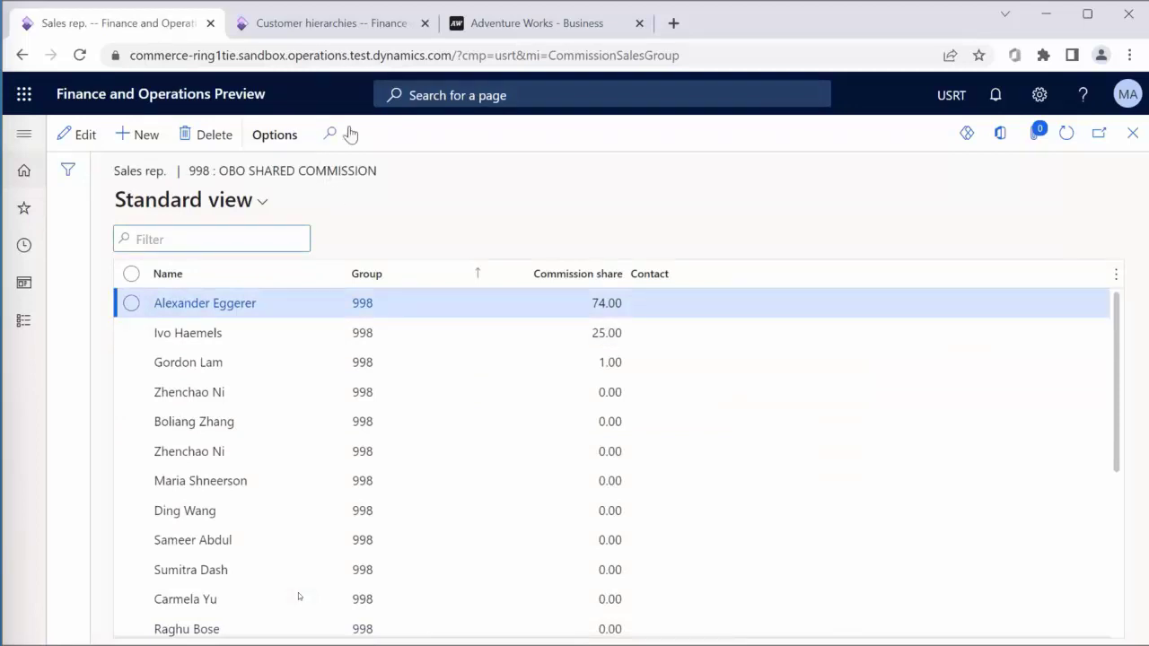
Review the Contoso B2B customer hierarchy, including its organization, member list and assigned sales groups
click(314, 25)
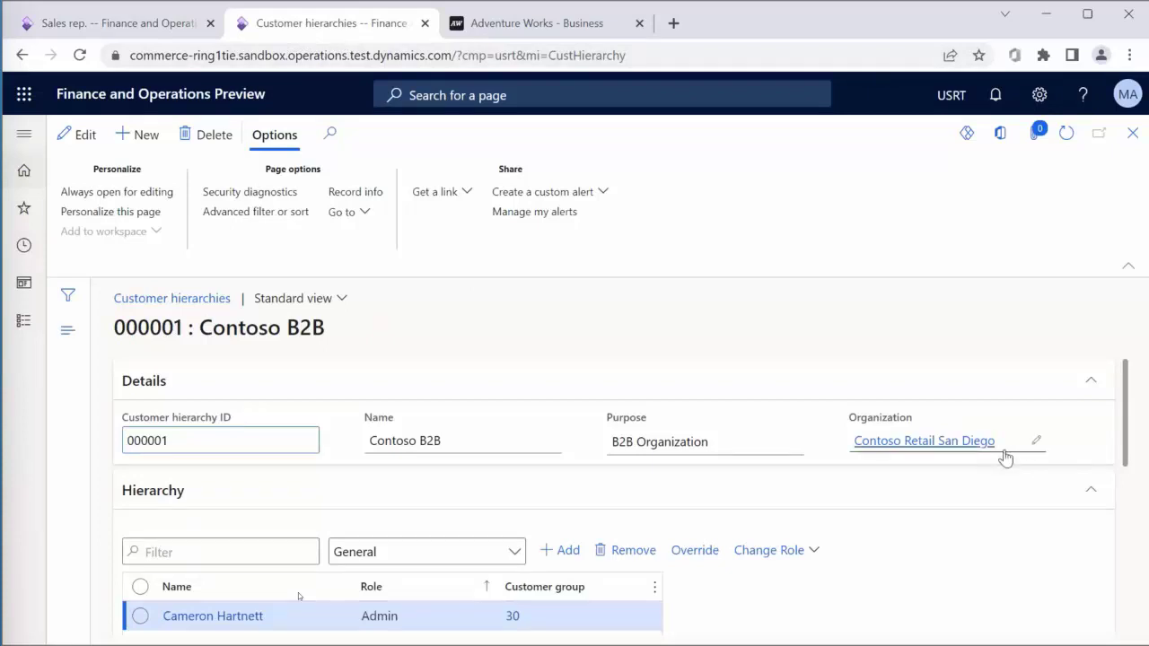
scroll(905, 539, down, 5)
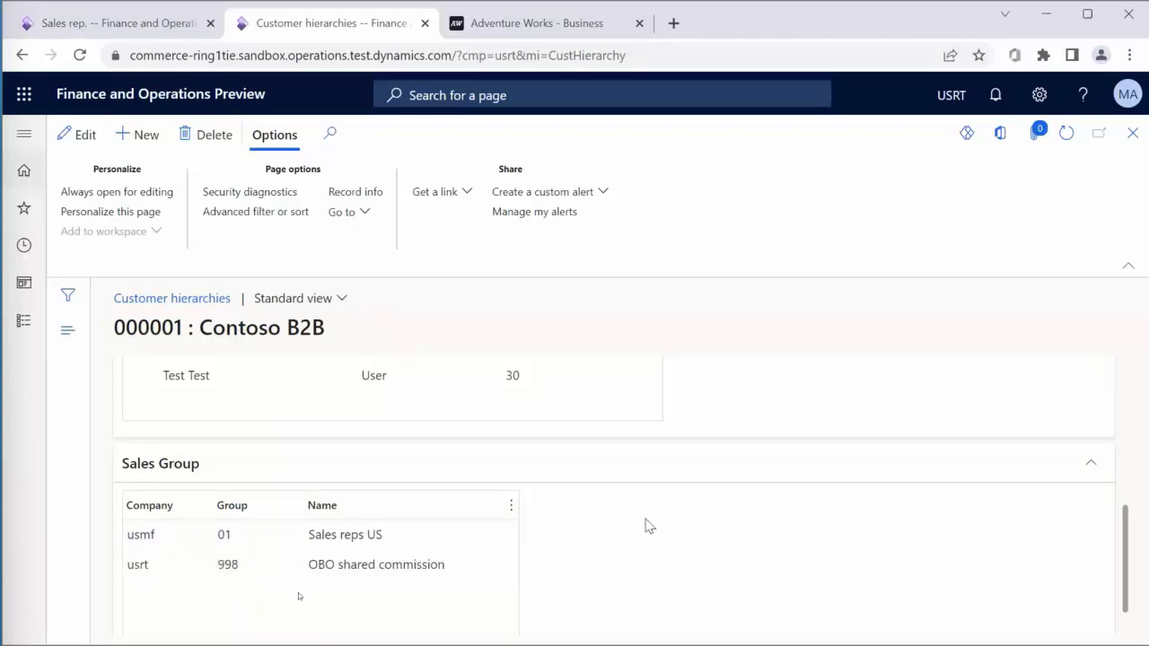
scroll(650, 527, up, 2)
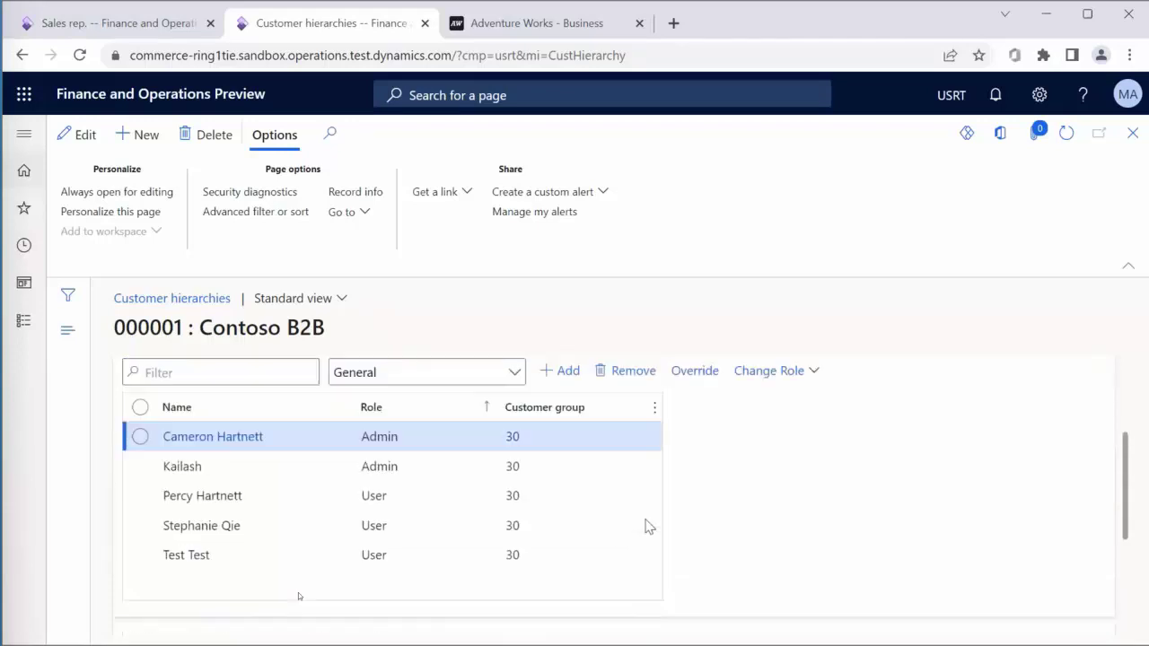